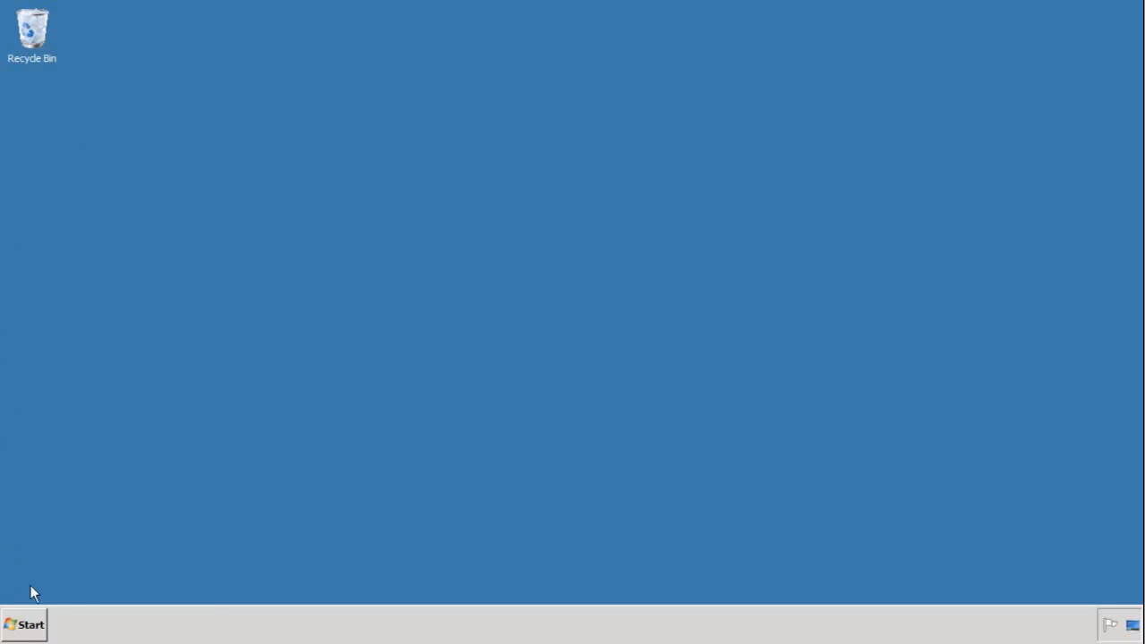
# Launch Data Services Designer from the Start menu's SAP BusinessObjects Data Services 4.1 folder
pyautogui.click(36, 624)
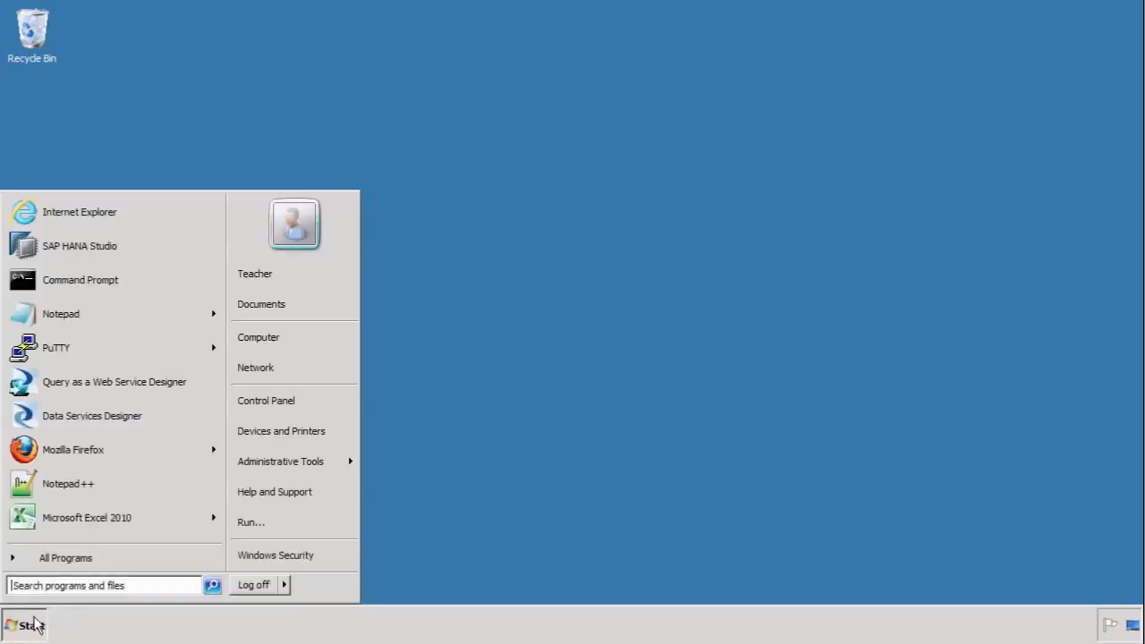
pyautogui.click(71, 559)
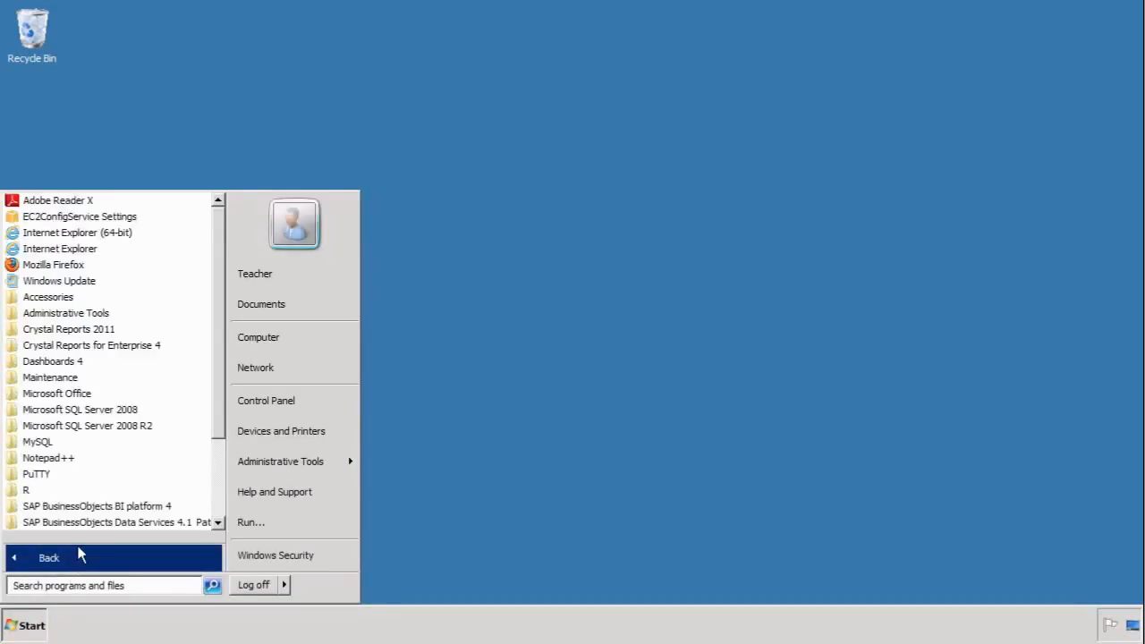
pyautogui.click(116, 523)
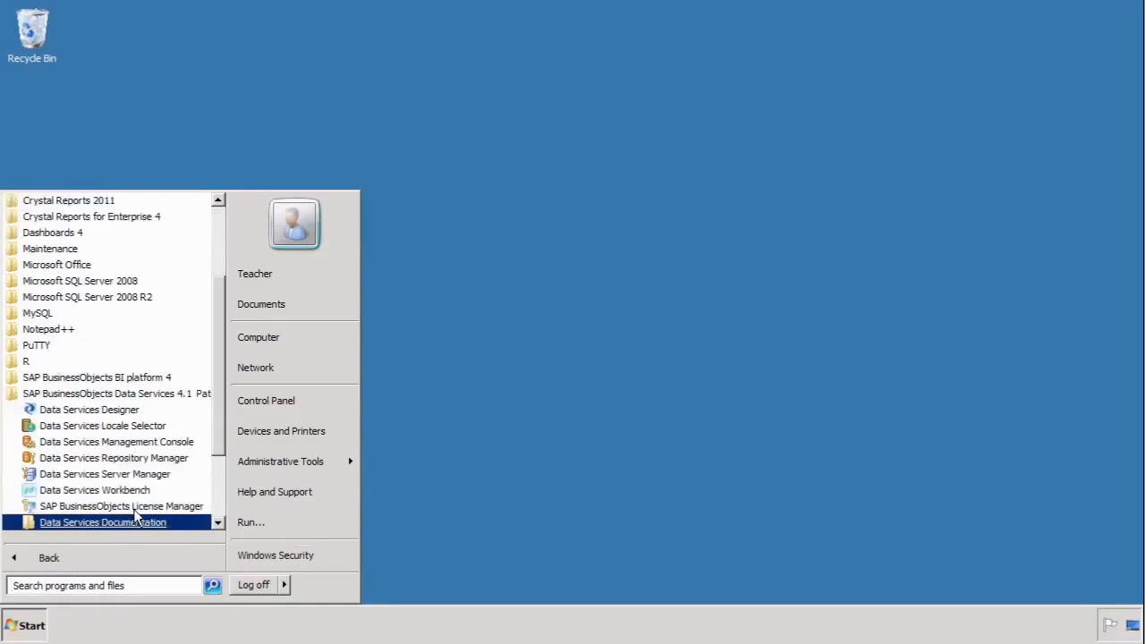
pyautogui.click(115, 409)
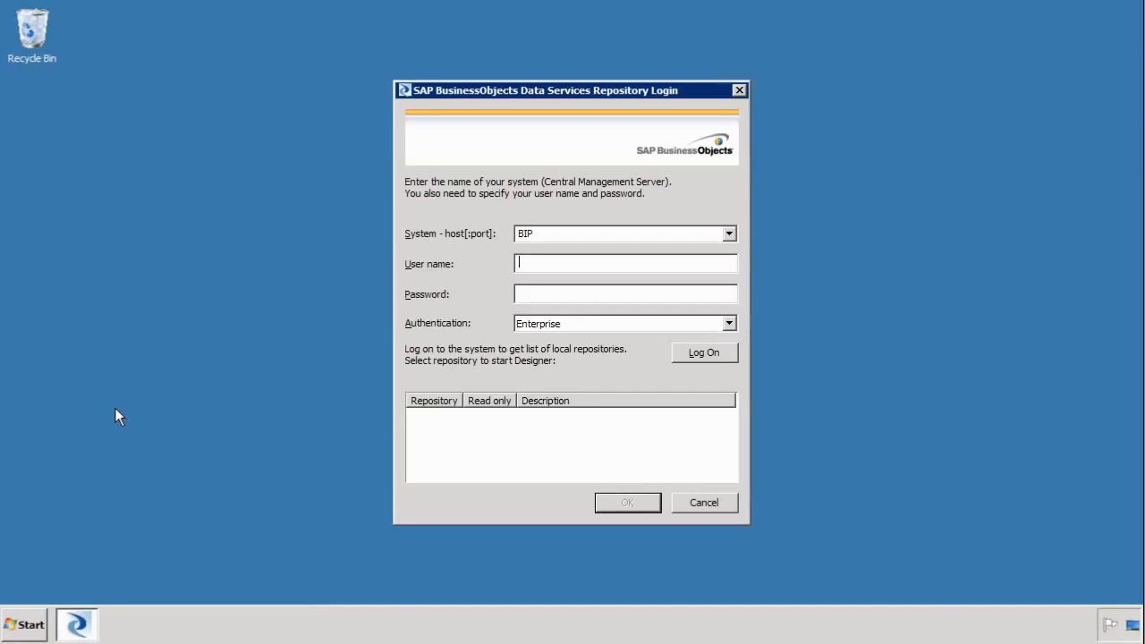
# Log on to the local repository with the account password and close the Start Page
pyautogui.write('studentpassword')
pyautogui.click(695, 353)
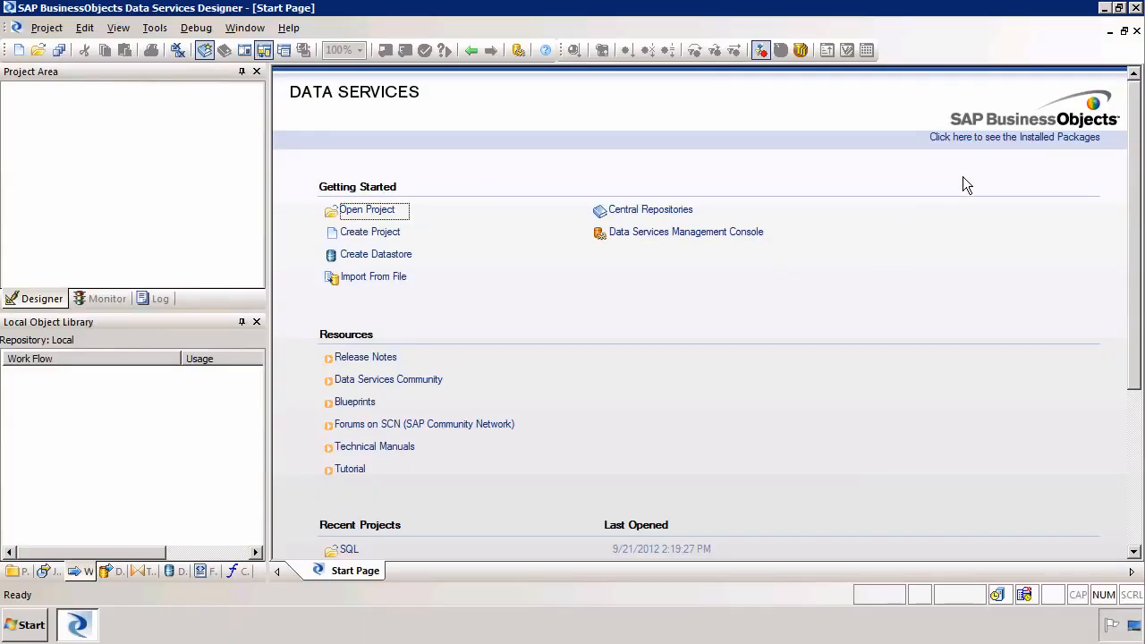
pyautogui.click(1137, 30)
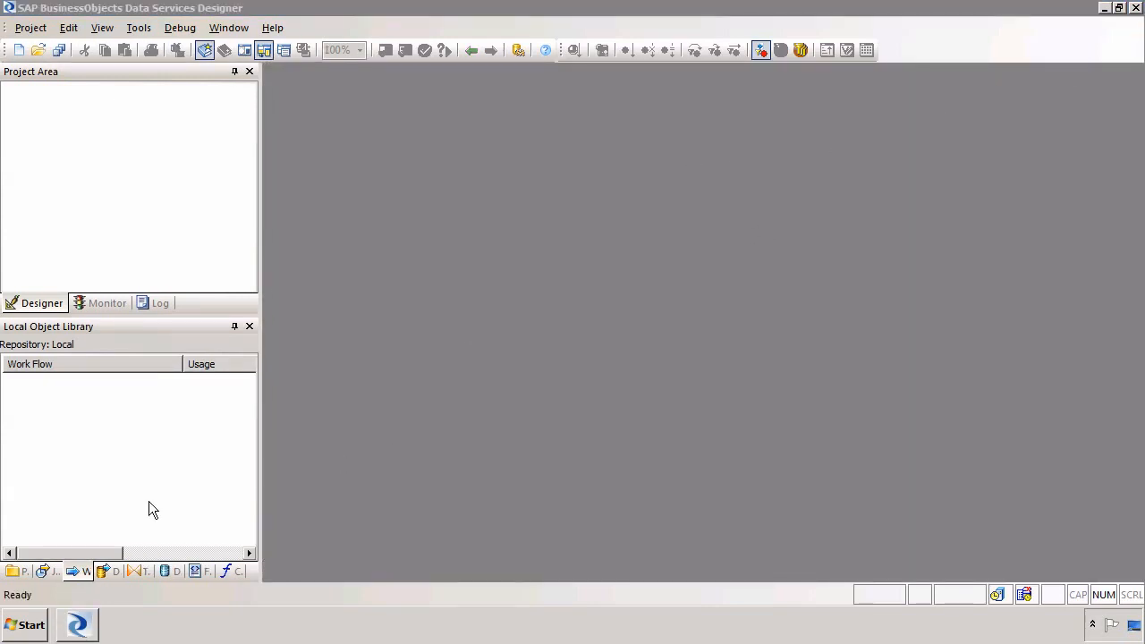
# Open Internet Explorer and load the Hadoop NameNode status page from the pasted address
pyautogui.click(27, 624)
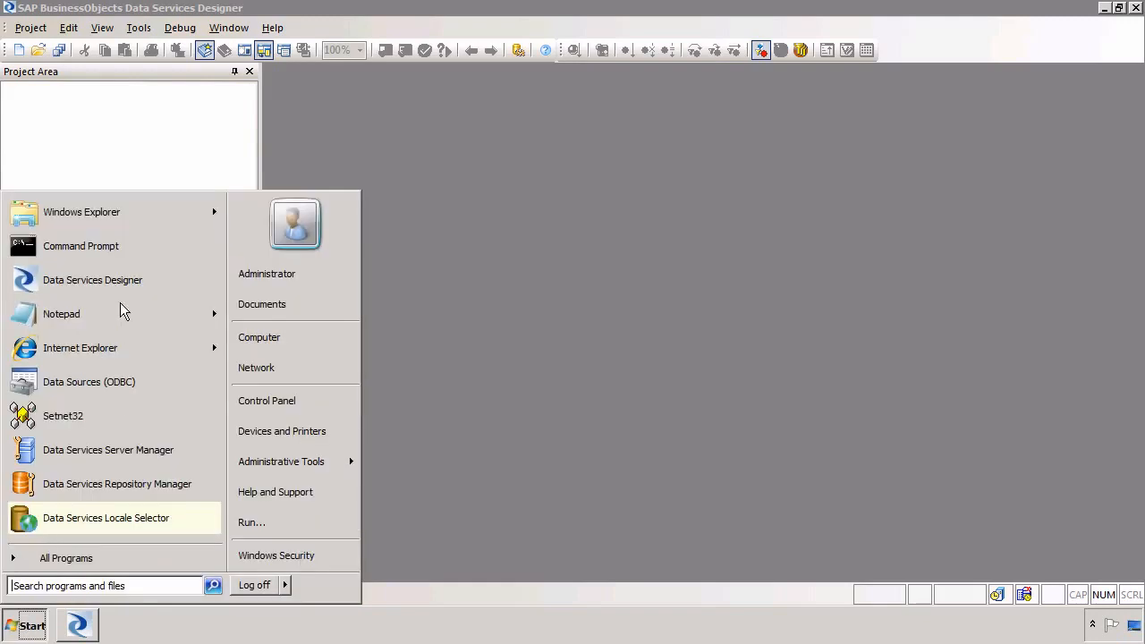
pyautogui.click(90, 349)
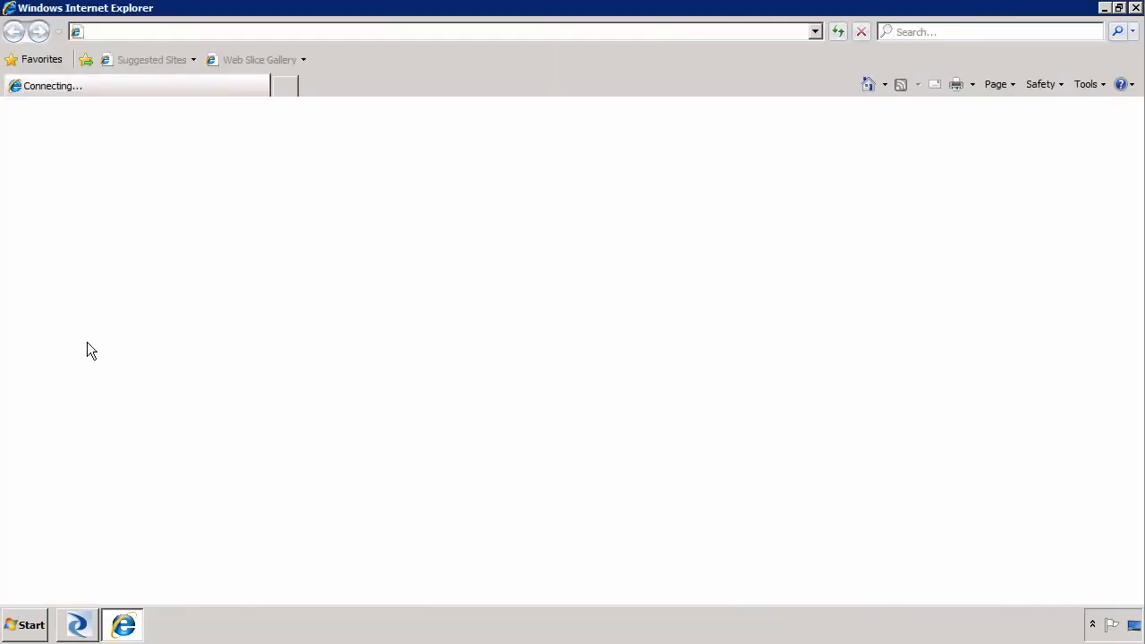
pyautogui.rightClick(370, 33)
pyautogui.click(413, 100)
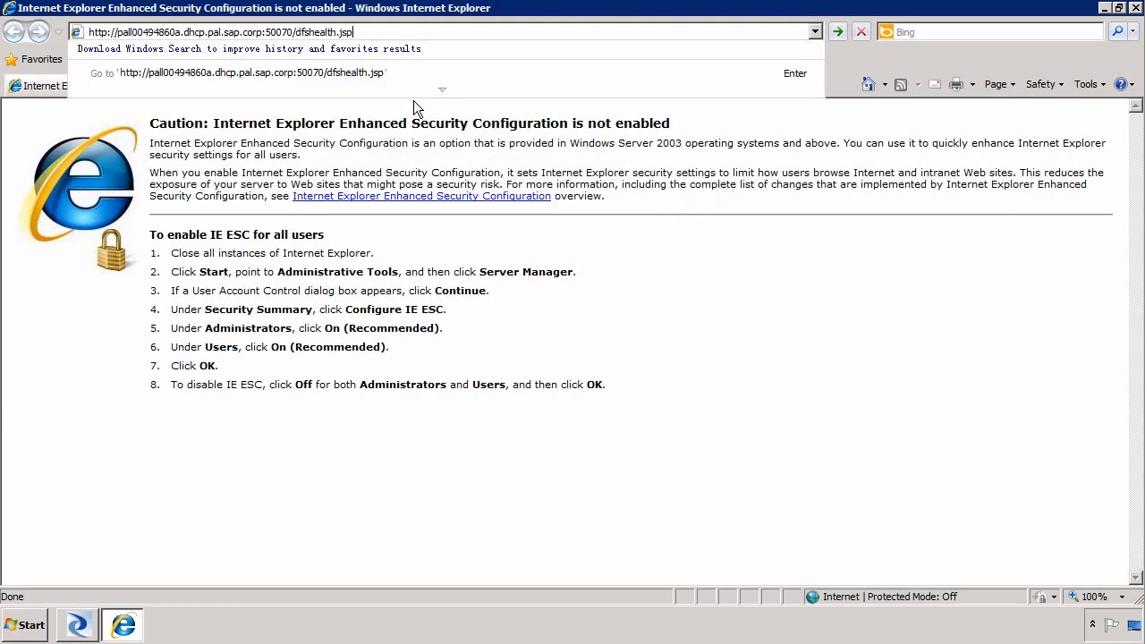
pyautogui.press('Return')
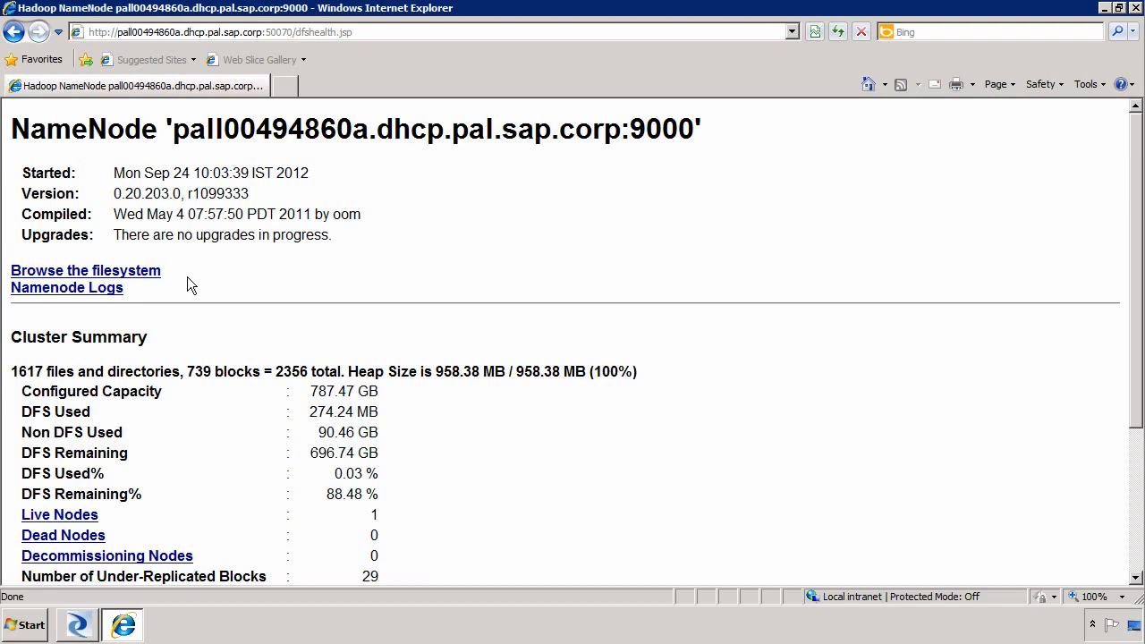
# Browse the file system to /user/hadoop/input/hdfs_b_data.txt, view its contents and download it
pyautogui.click(140, 274)
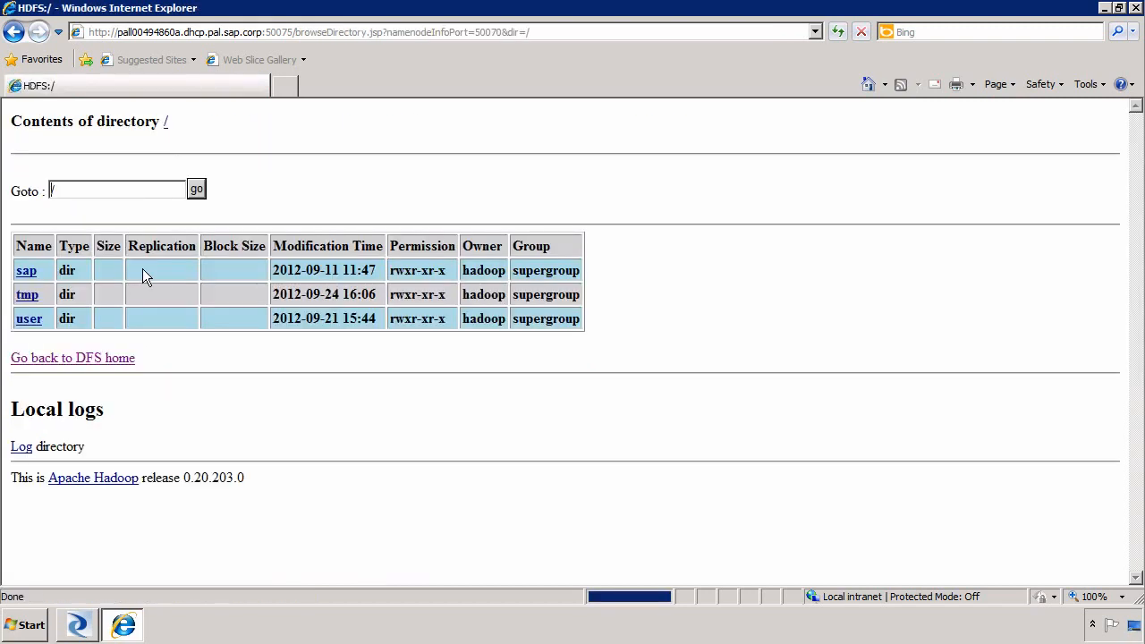
pyautogui.click(29, 324)
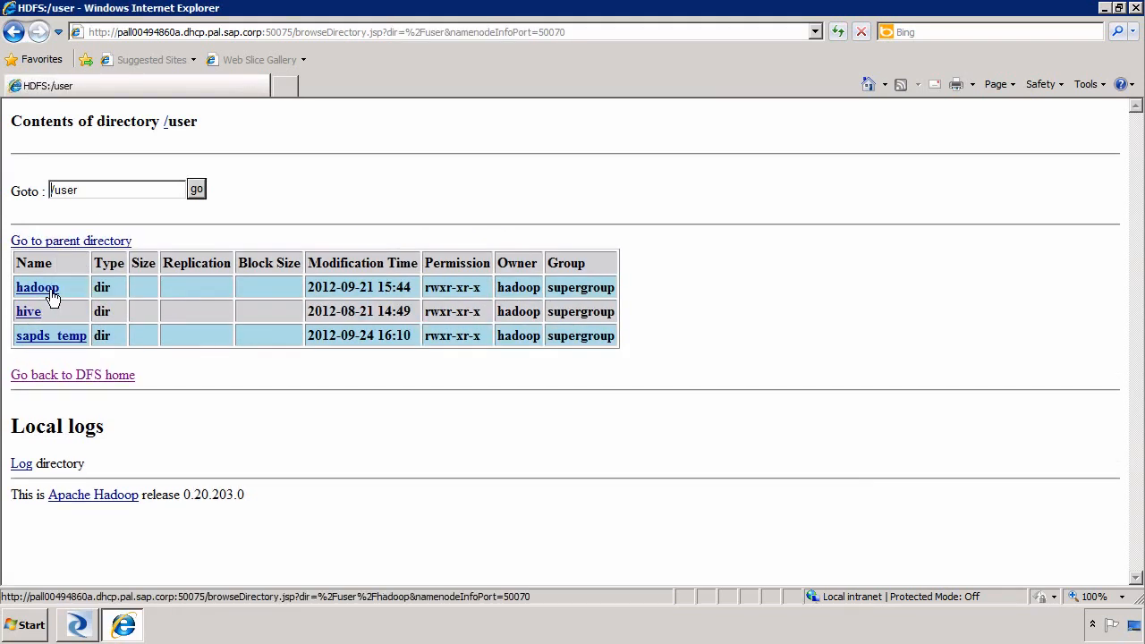
pyautogui.click(45, 289)
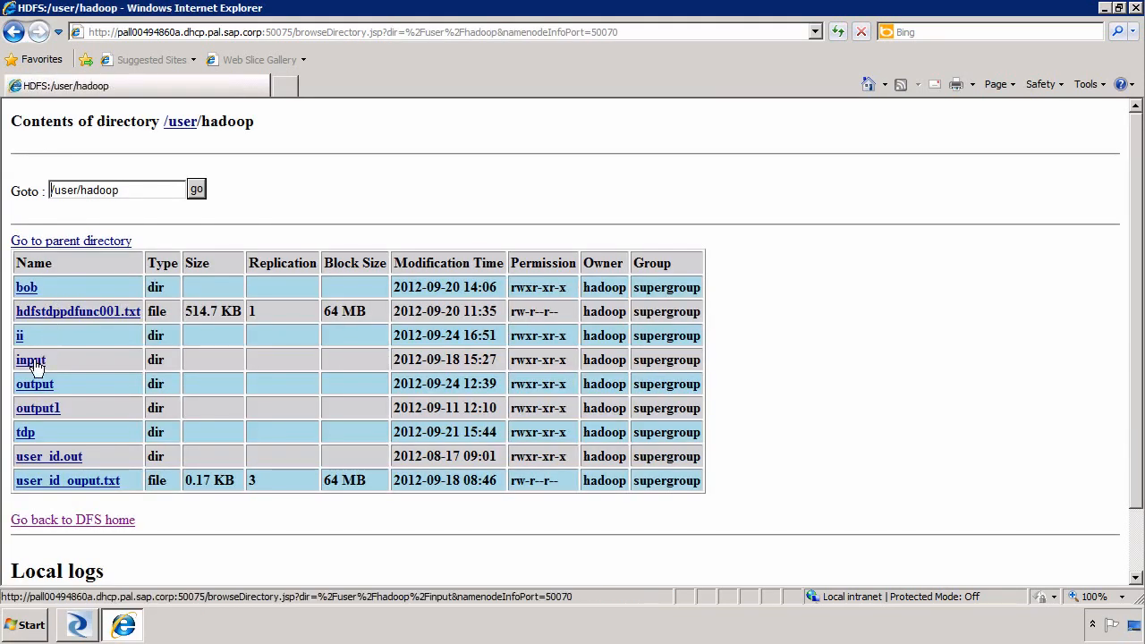
pyautogui.click(34, 362)
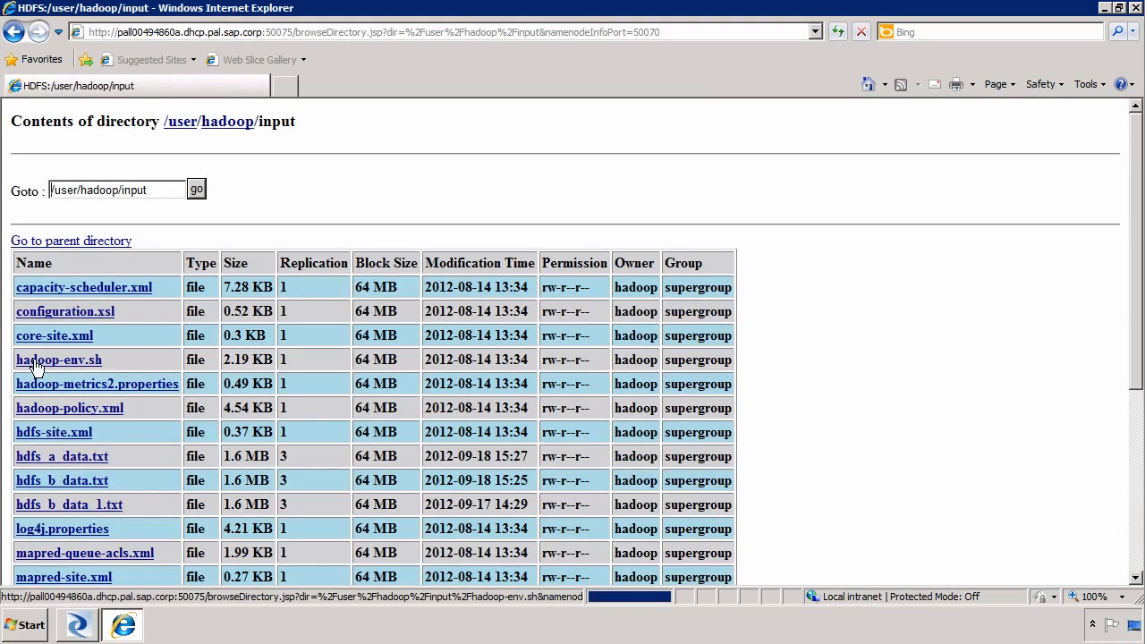
pyautogui.click(76, 484)
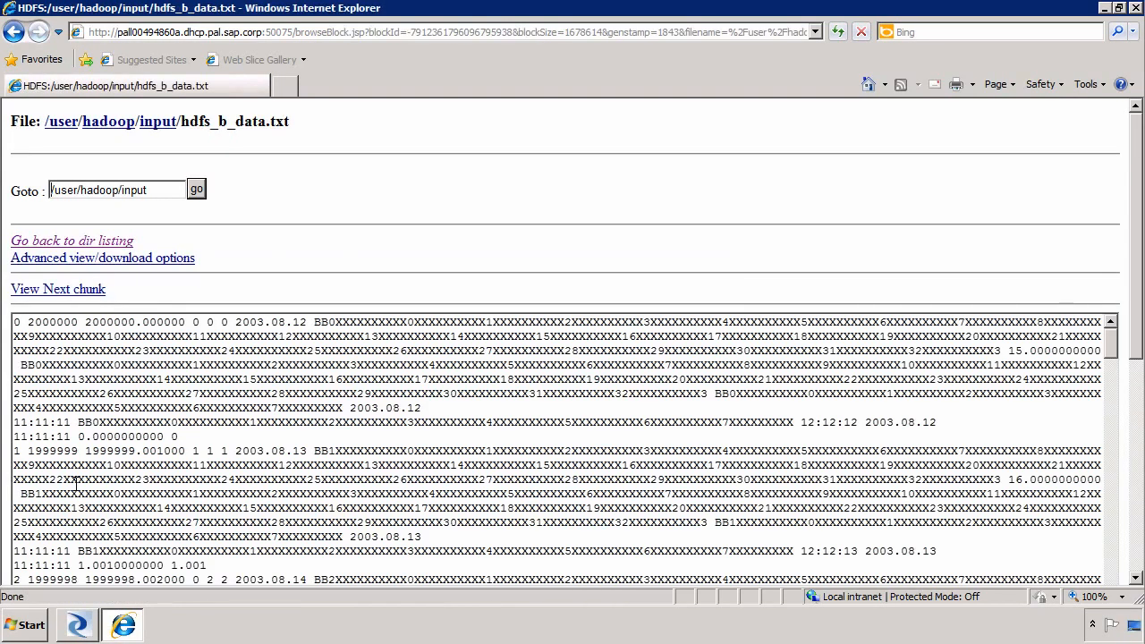
pyautogui.scroll(-10, 76, 484)
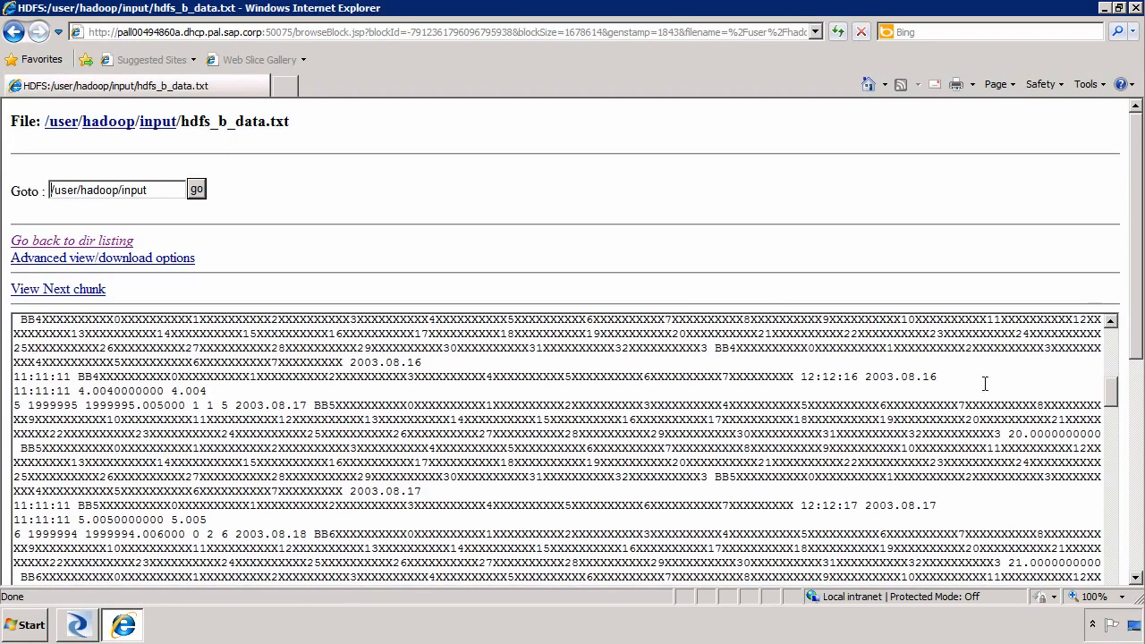
pyautogui.moveTo(1136, 338); pyautogui.dragTo(1135, 536)
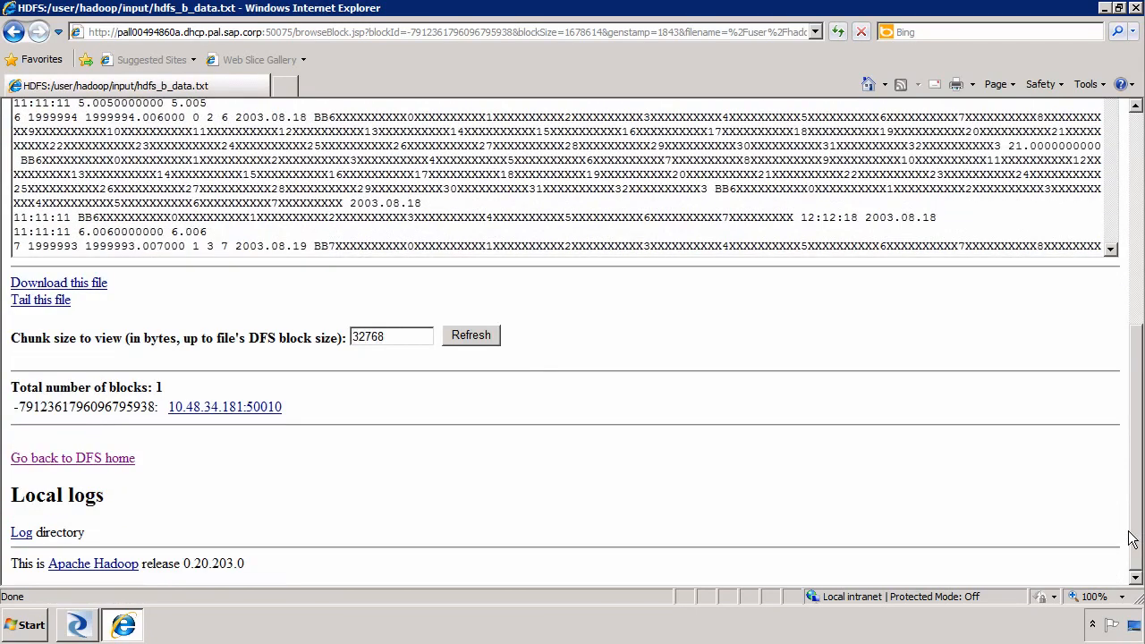
pyautogui.click(63, 284)
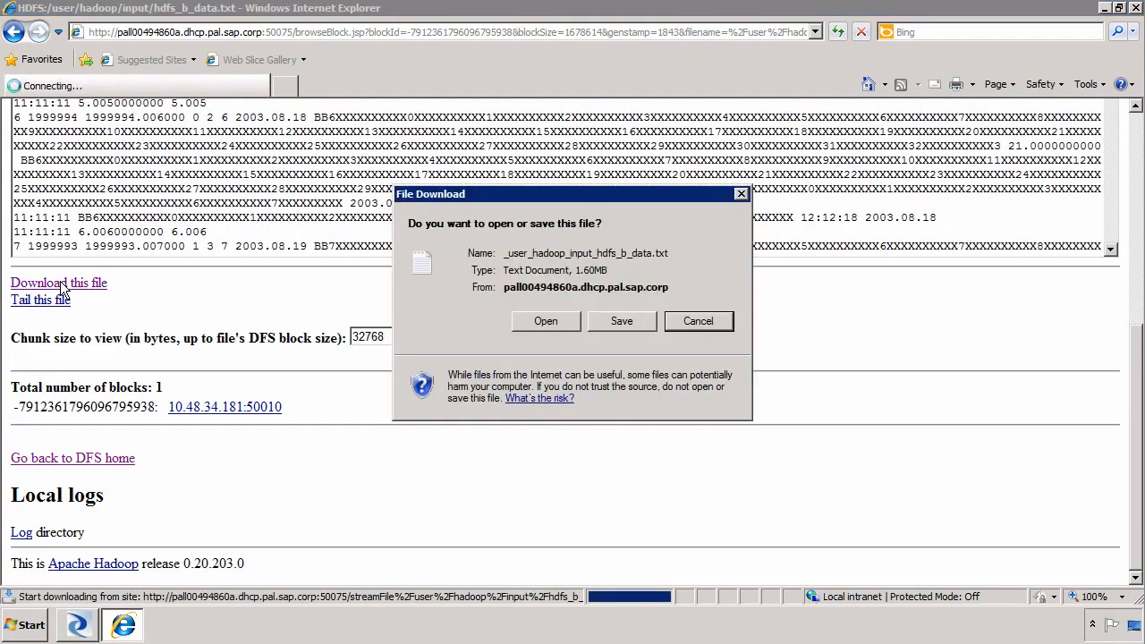
# Open the downloaded hdfs_b_data file in a maximized Notepad, review its records, then close Notepad
pyautogui.click(547, 320)
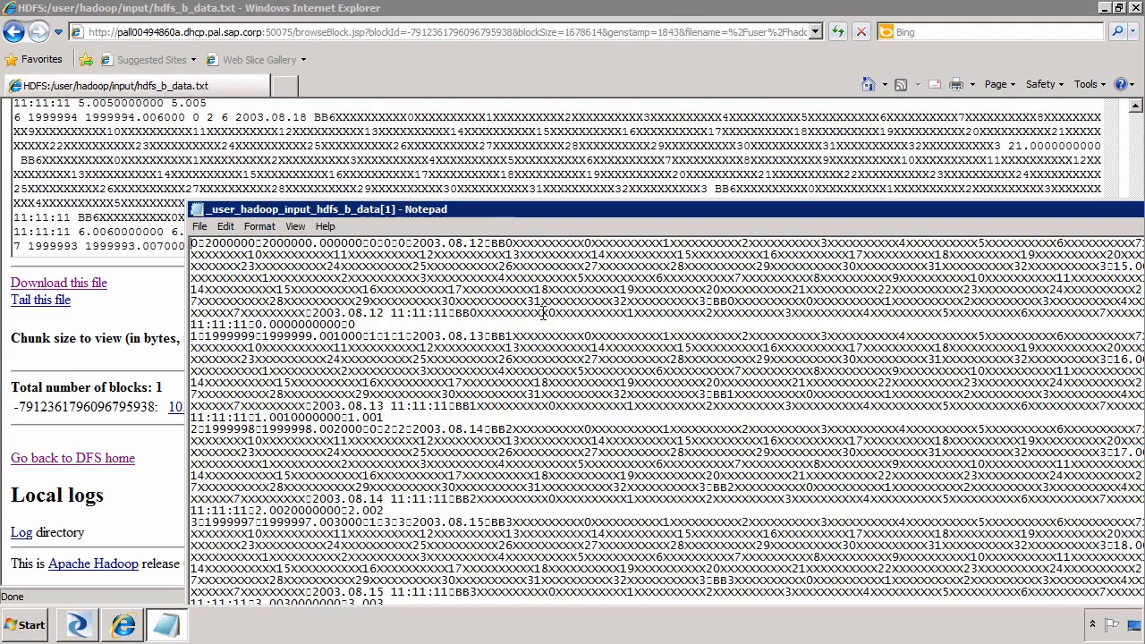
pyautogui.doubleClick(515, 209)
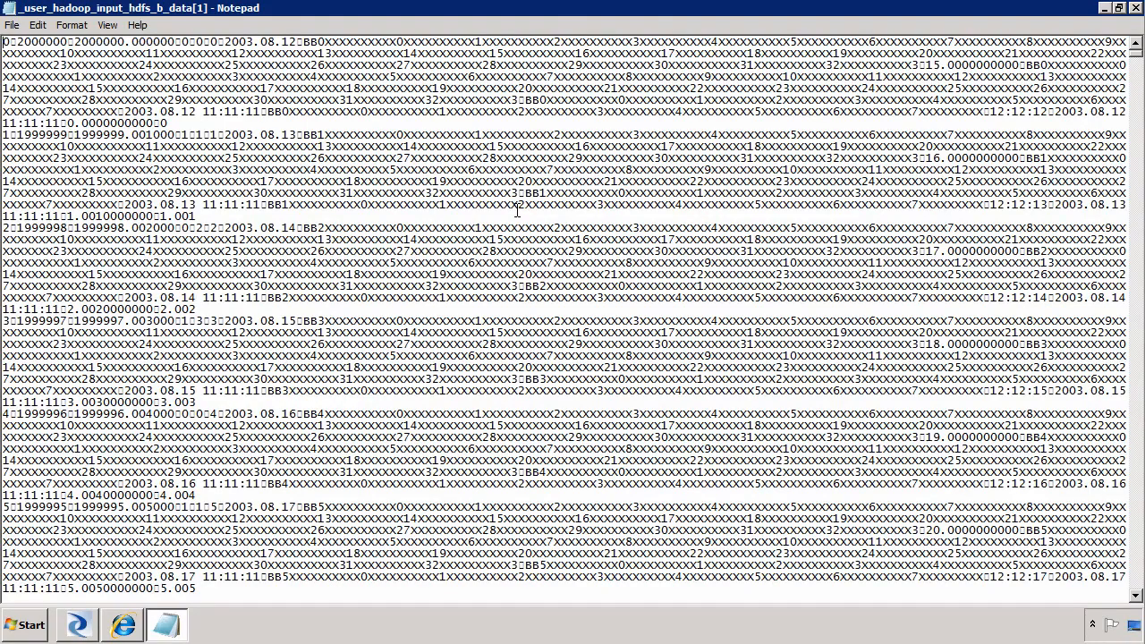
pyautogui.click(8, 10)
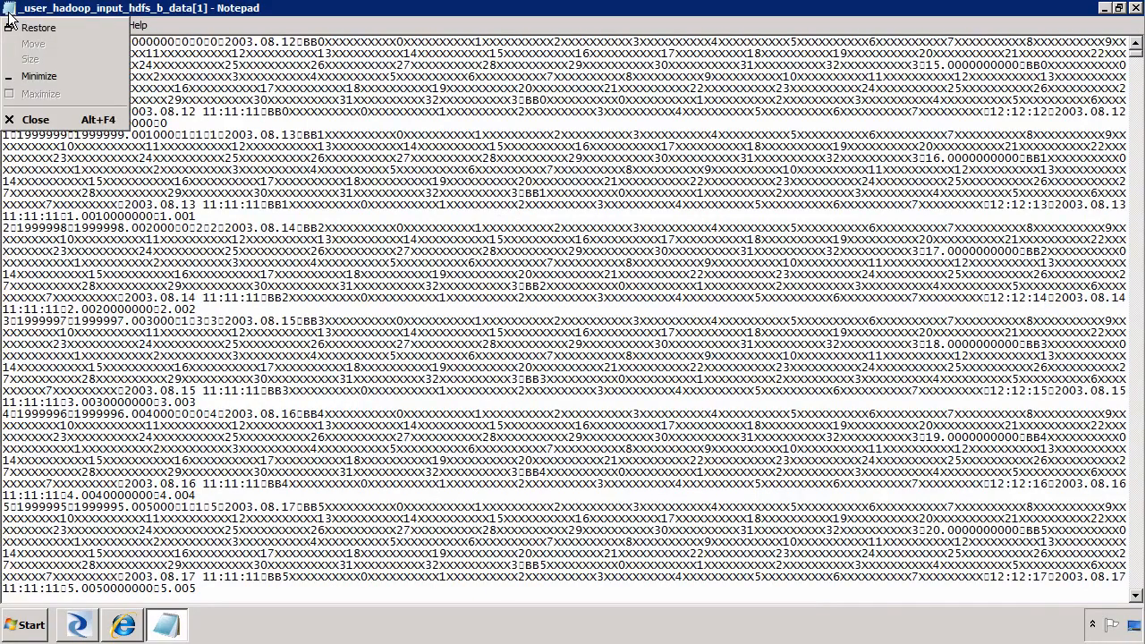
pyautogui.click(8, 12)
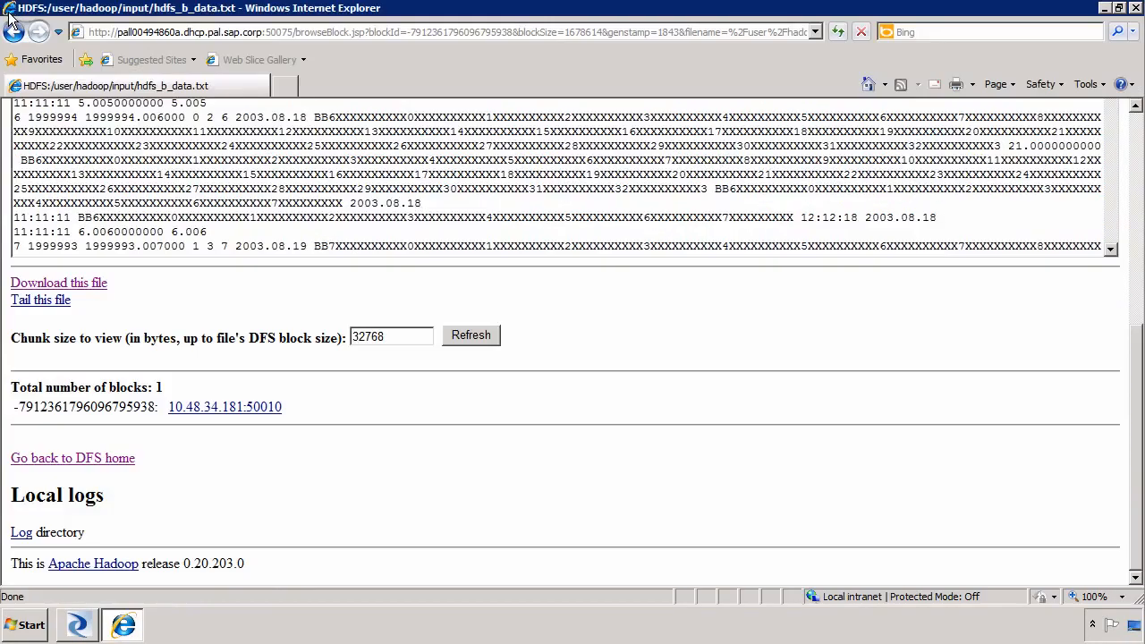
# Close the browser and select the HDFS Files category in the object library's Formats list
pyautogui.click(1135, 8)
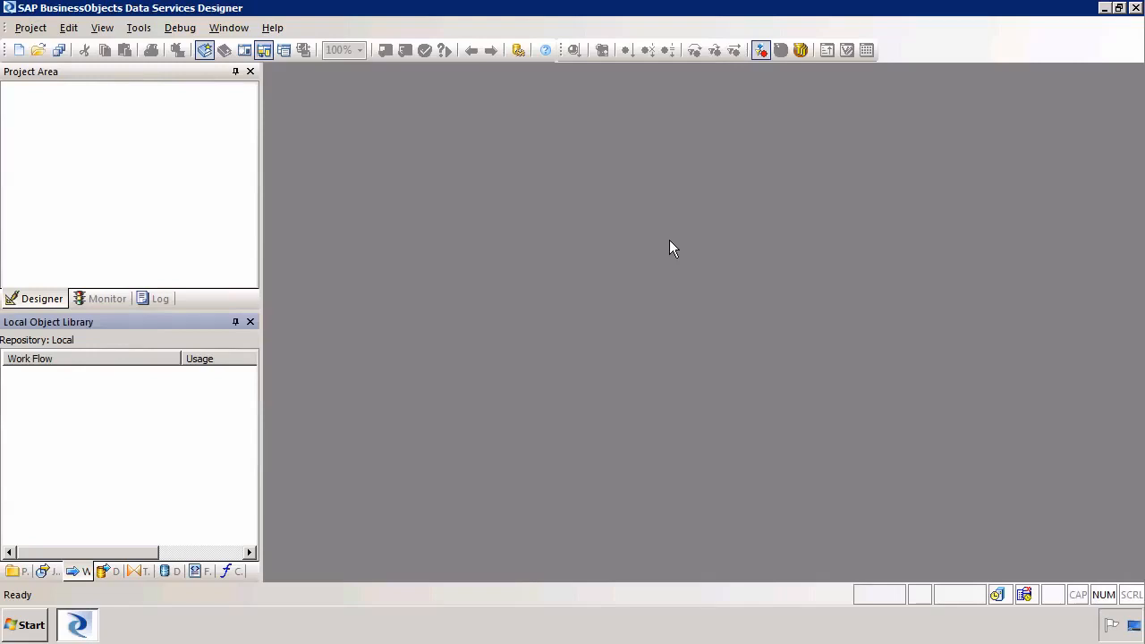
pyautogui.click(198, 571)
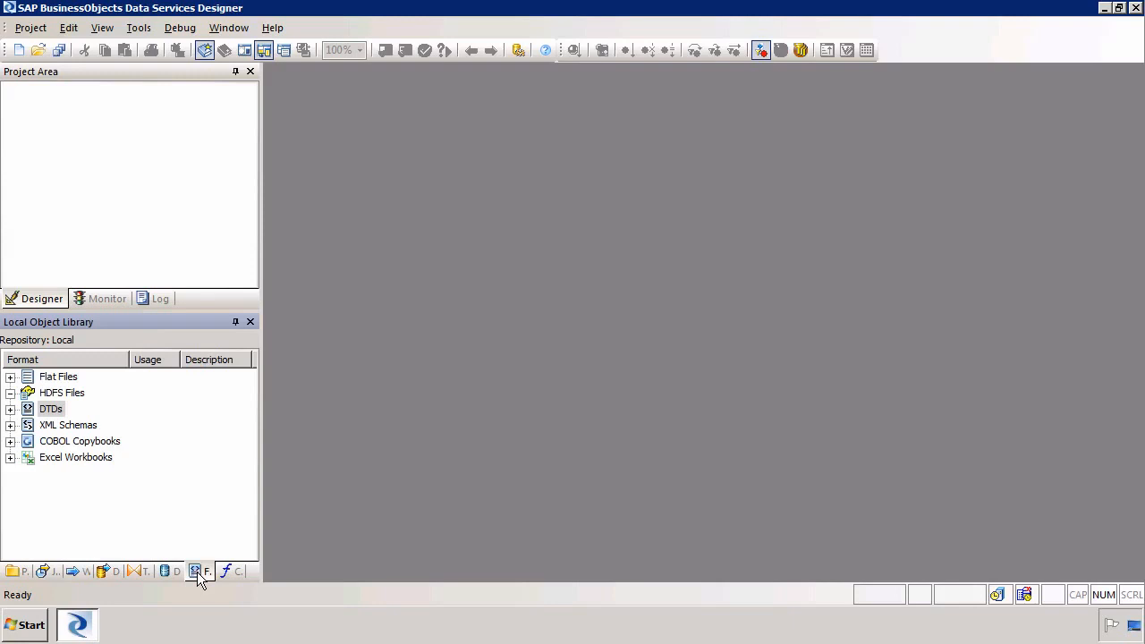
pyautogui.click(59, 394)
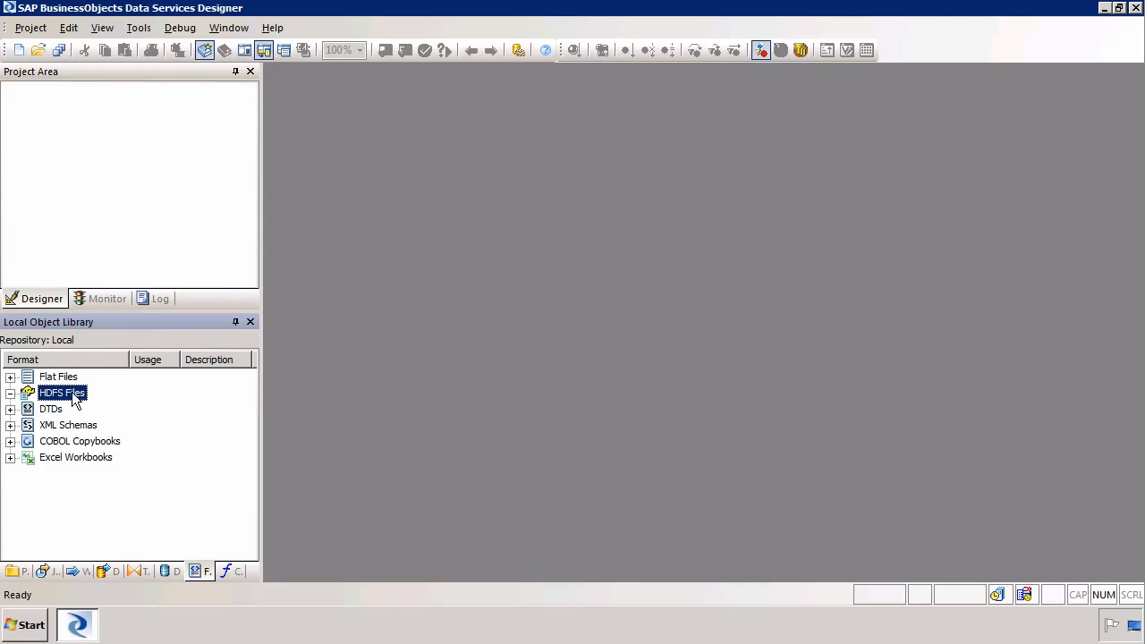
pyautogui.rightClick(75, 399)
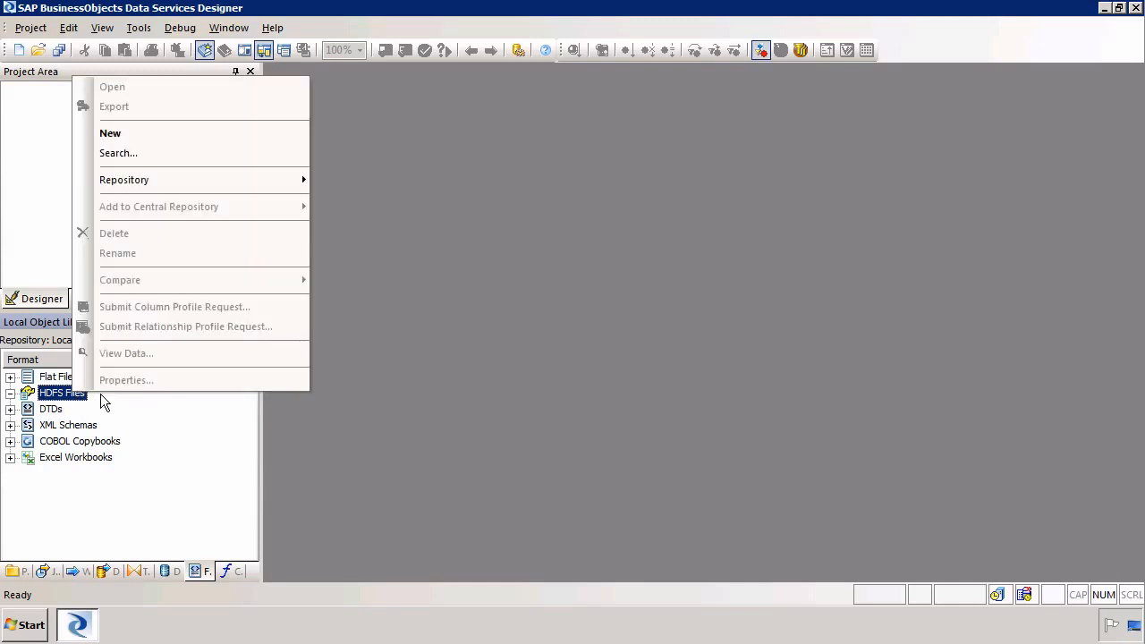
# Create an HDFS file format named HDFS with NameNode host pall00494860a and port 9000
pyautogui.click(163, 137)
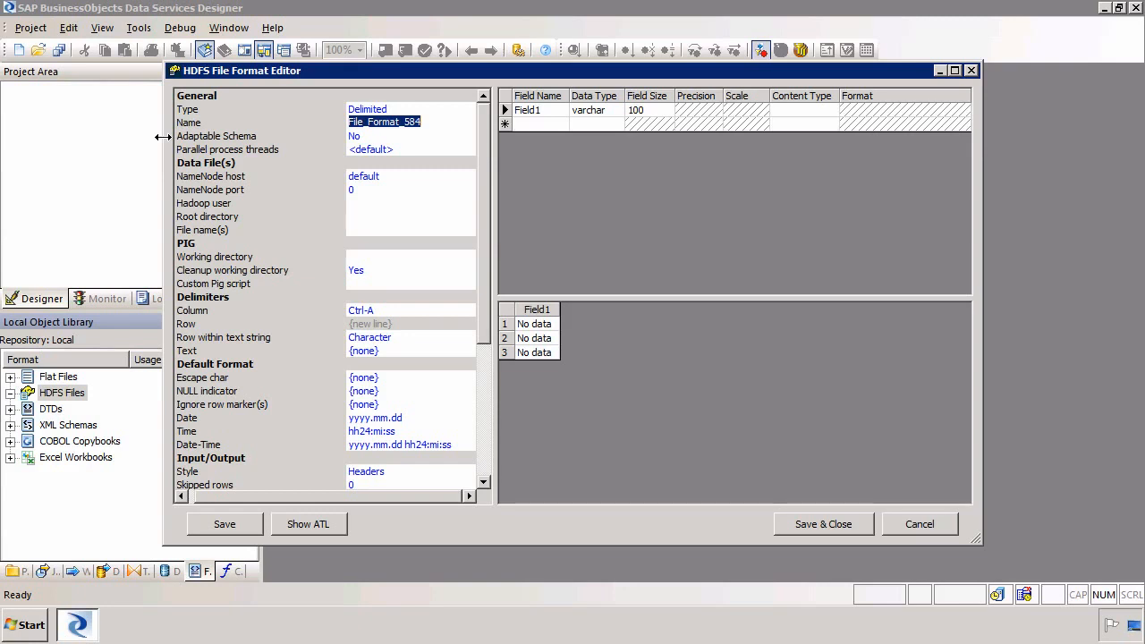
pyautogui.write('HDFS')
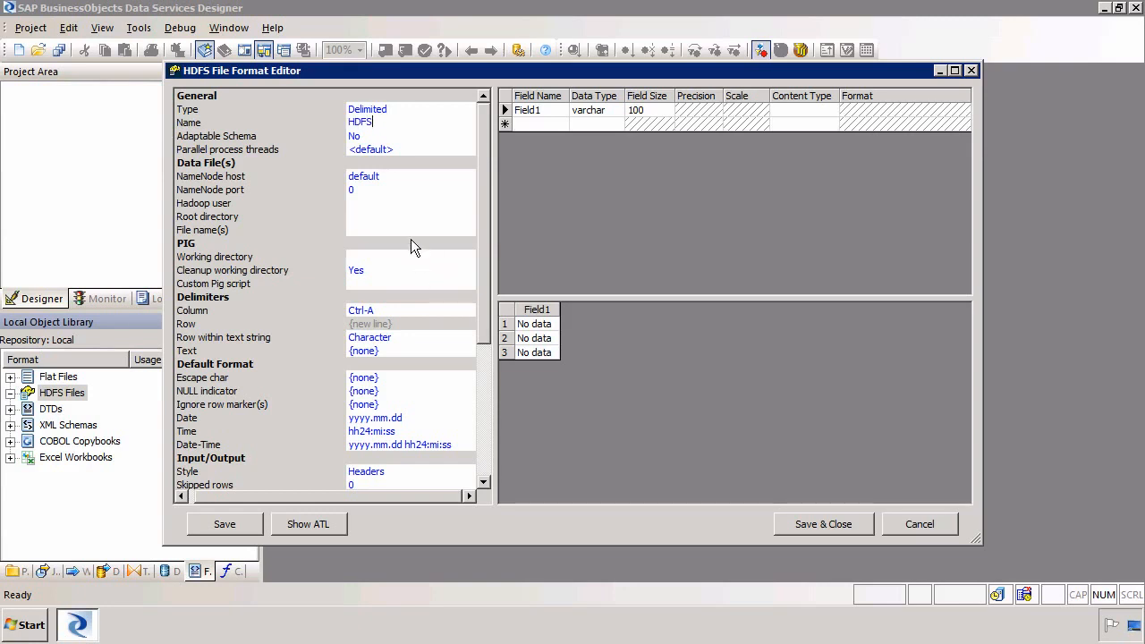
pyautogui.click(395, 175)
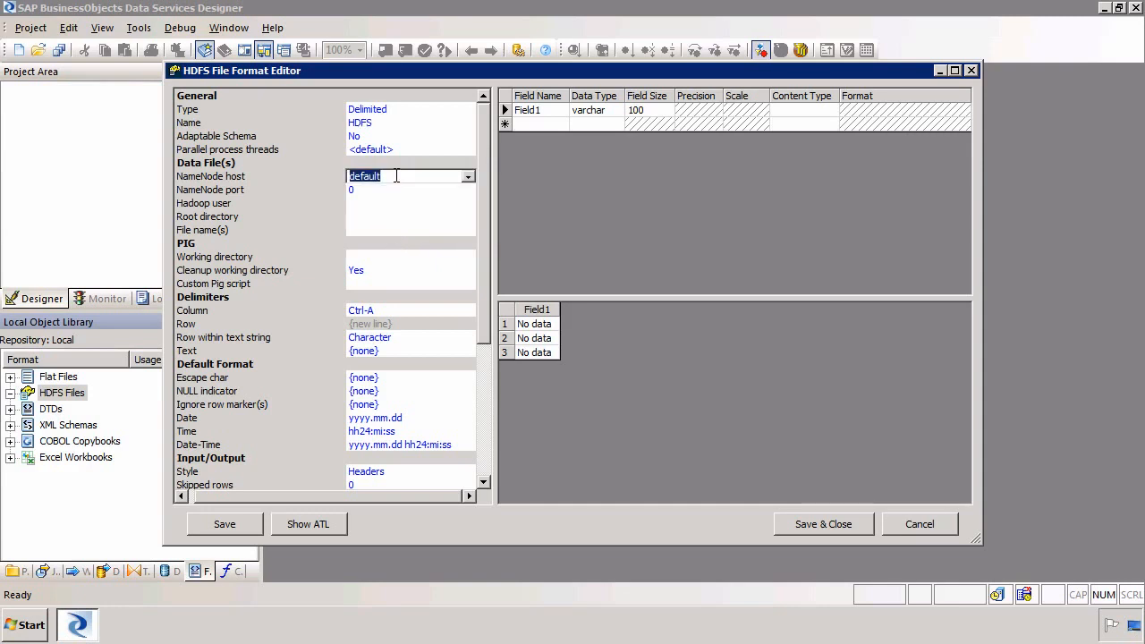
pyautogui.write('pall00494860a')
pyautogui.press('Return')
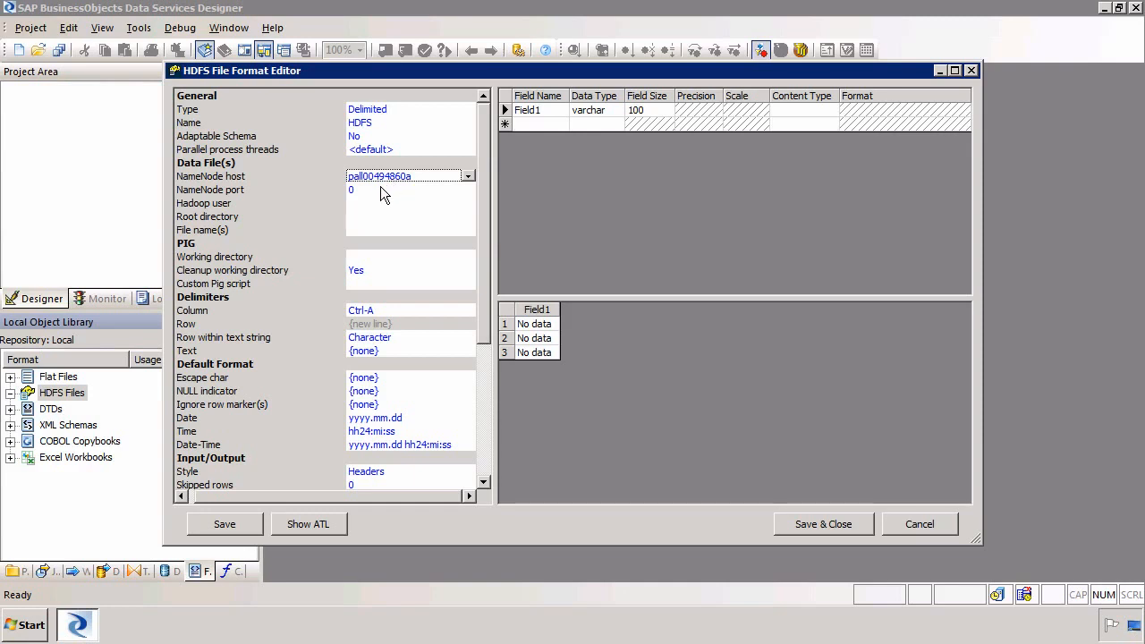
pyautogui.click(381, 190)
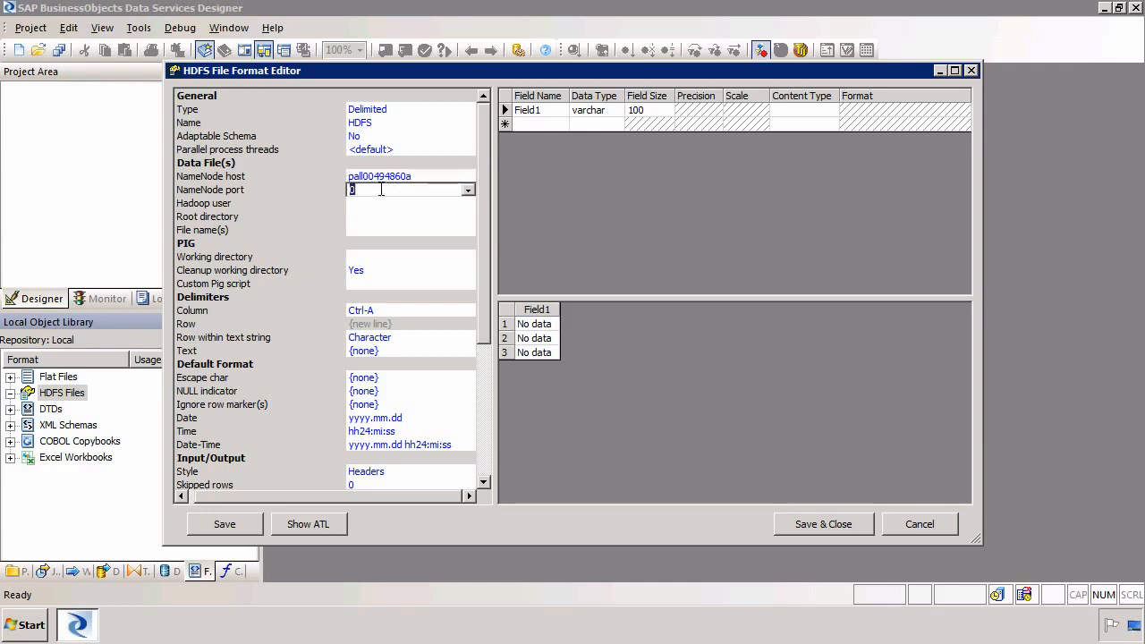
pyautogui.write('9000')
pyautogui.press('Return')
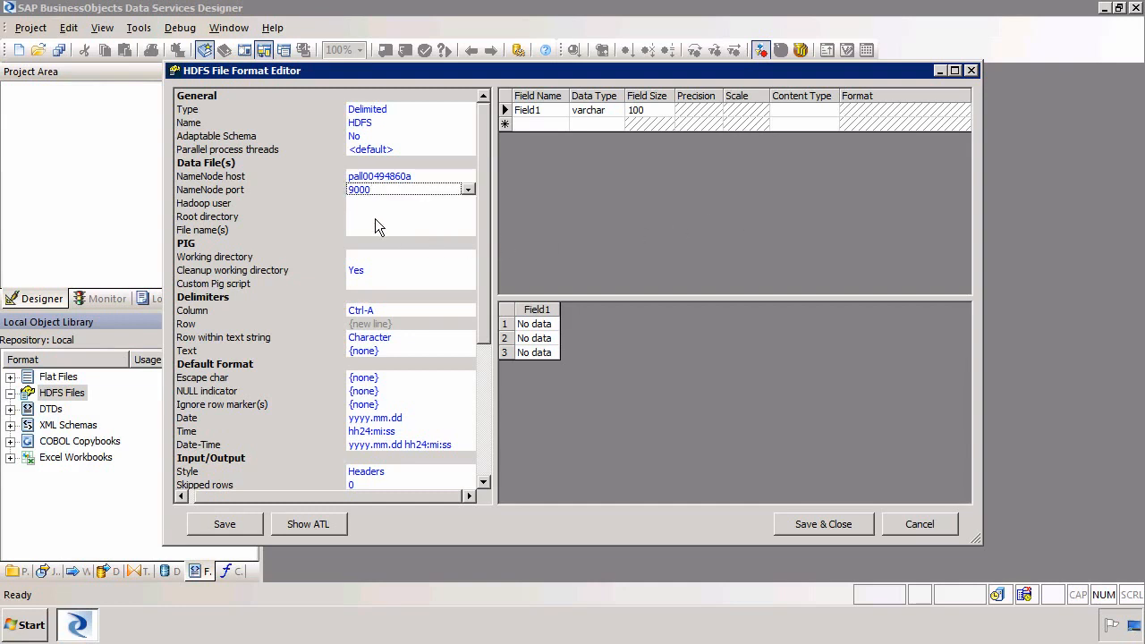
# Set root directory /user/hadoop/input and file name hdfs_b_data.txt, then save and close the format
pyautogui.click(377, 217)
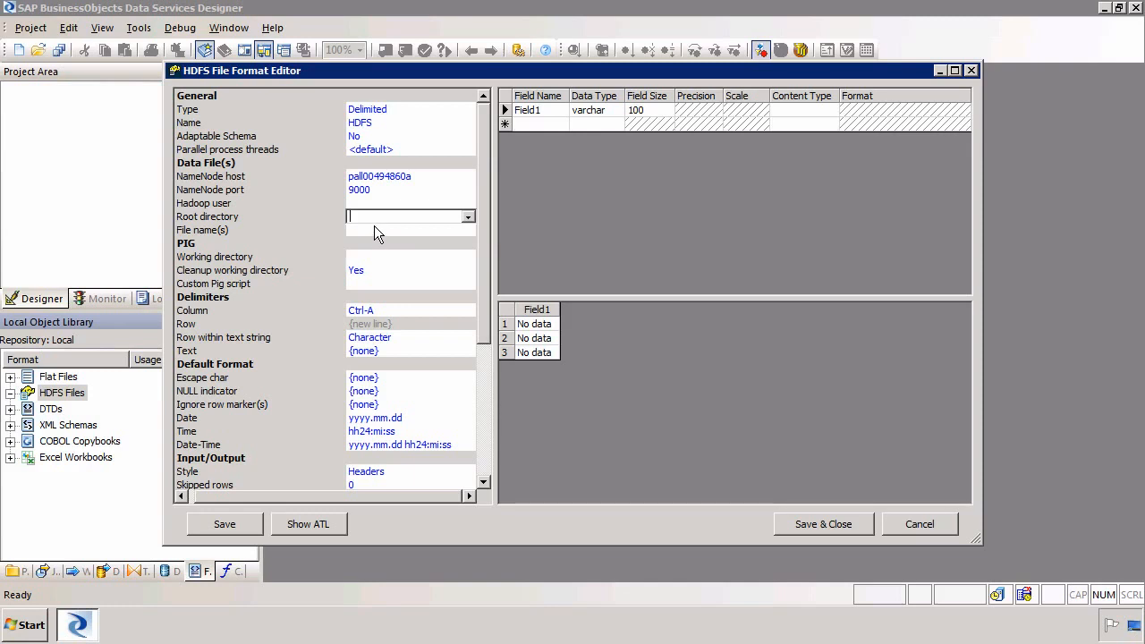
pyautogui.write('/user/hadoop/input')
pyautogui.press('Return')
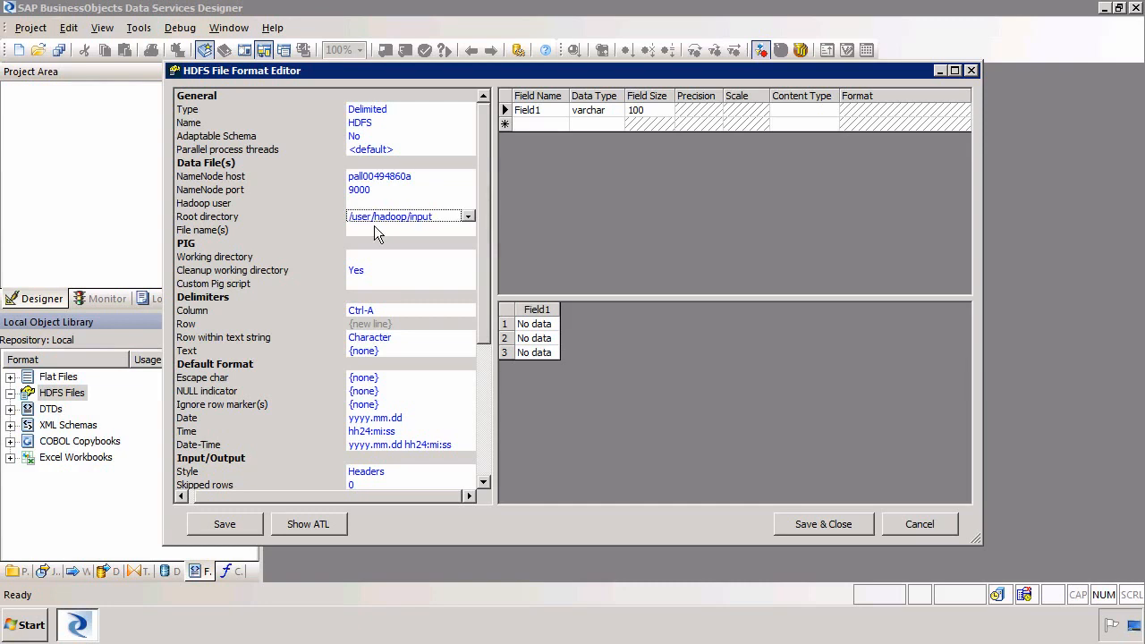
pyautogui.click(377, 231)
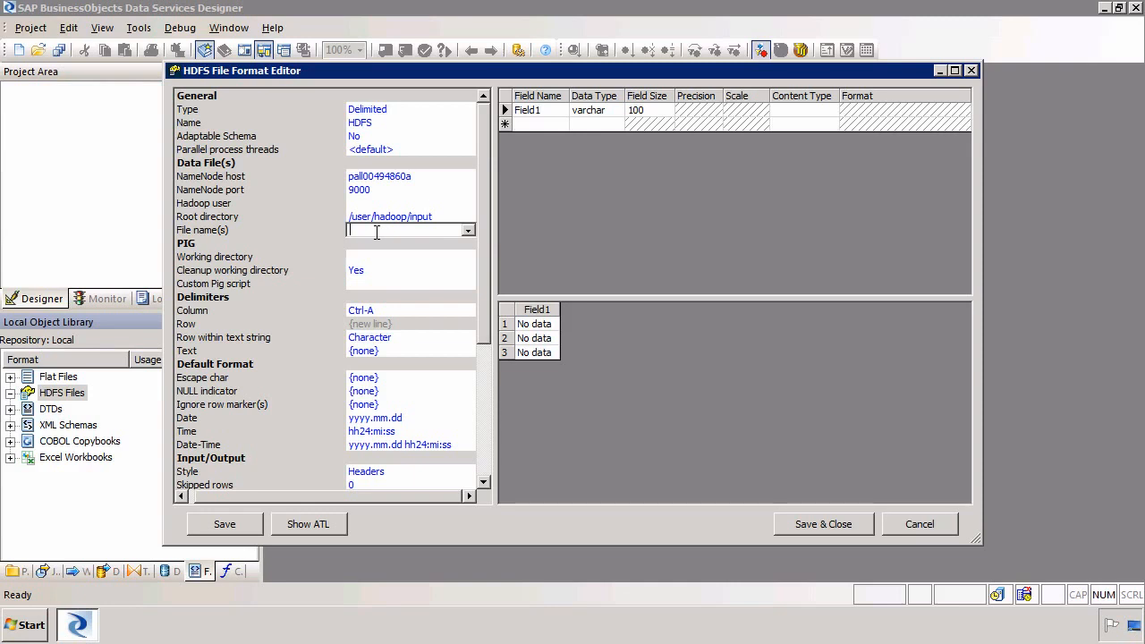
pyautogui.write('hdfs_b_data.txt')
pyautogui.press('Return')
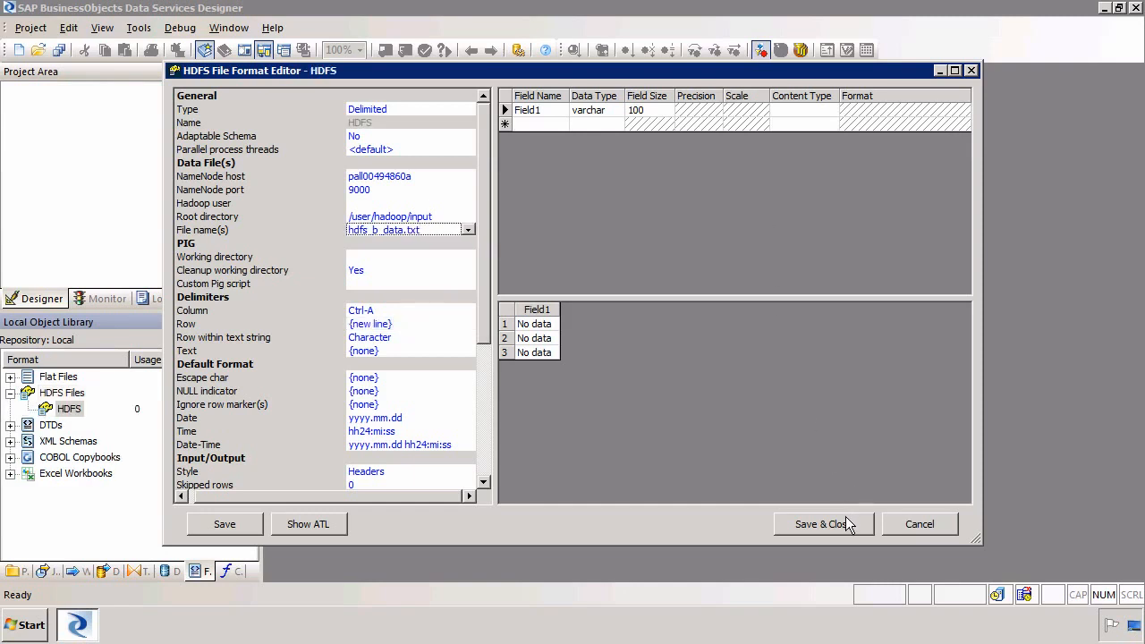
pyautogui.click(845, 524)
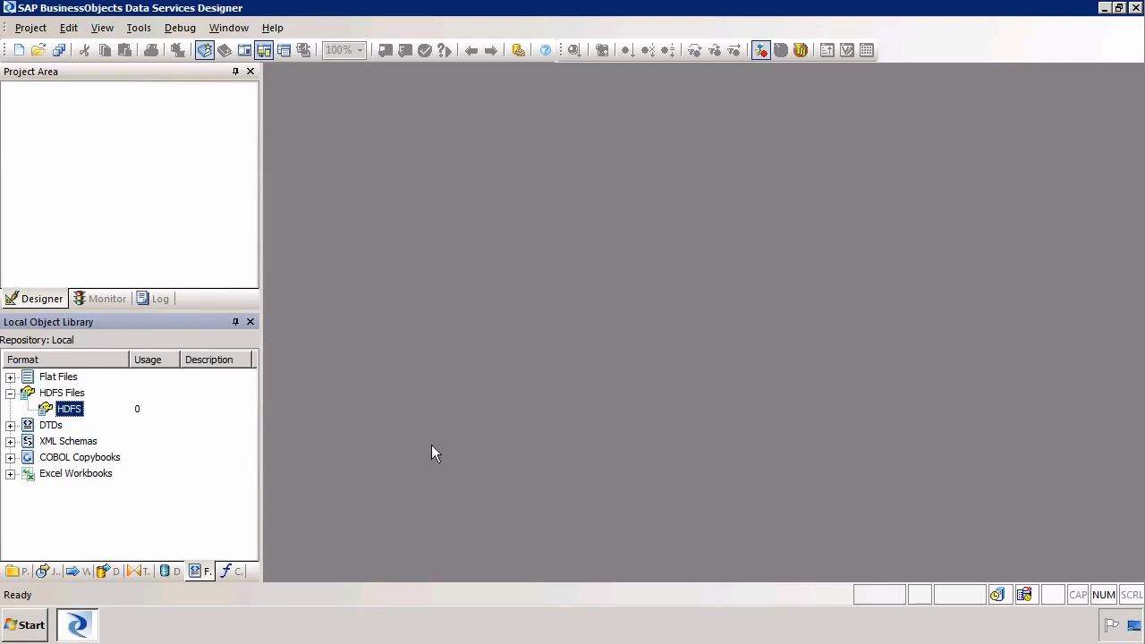
pyautogui.doubleClick(70, 409)
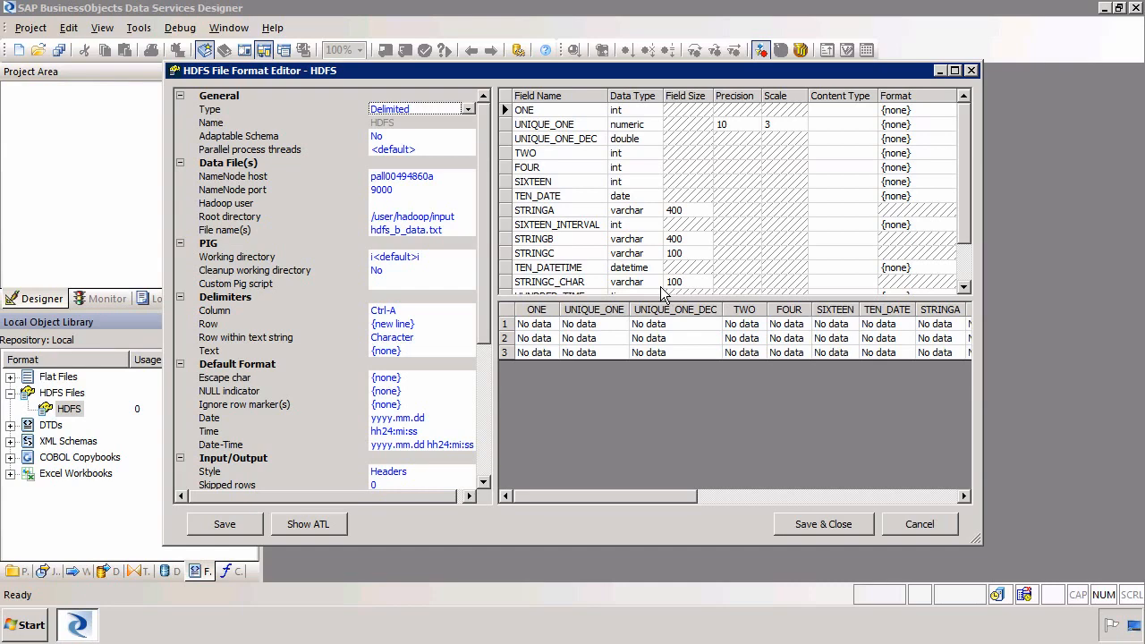
pyautogui.click(825, 526)
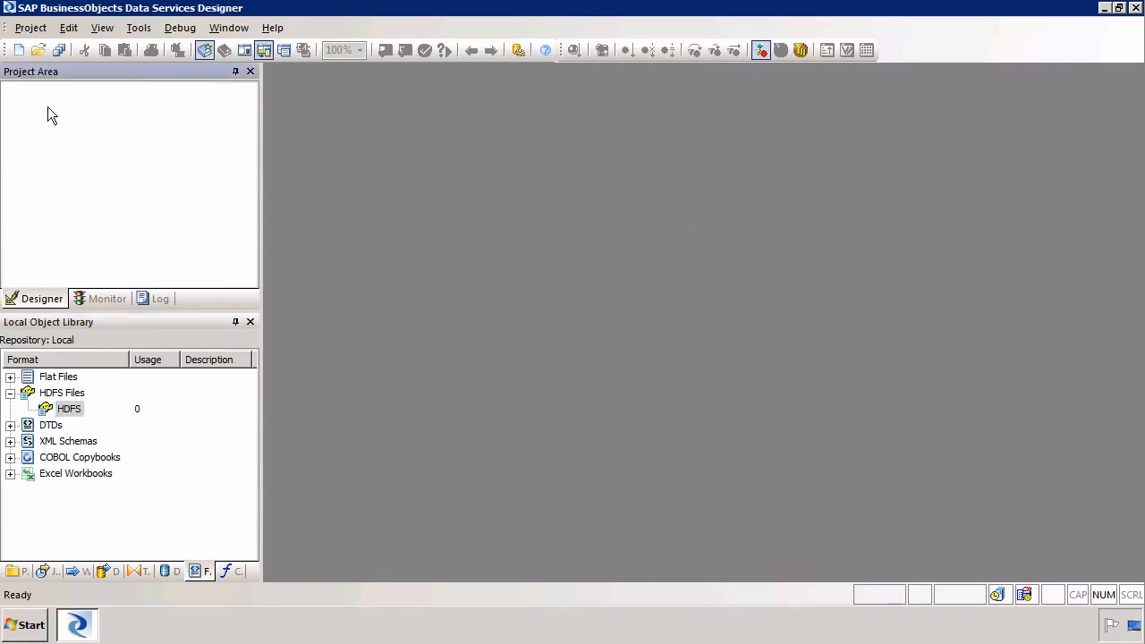
# Create a project named hdfs containing a new batch job named hdfs
pyautogui.click(17, 51)
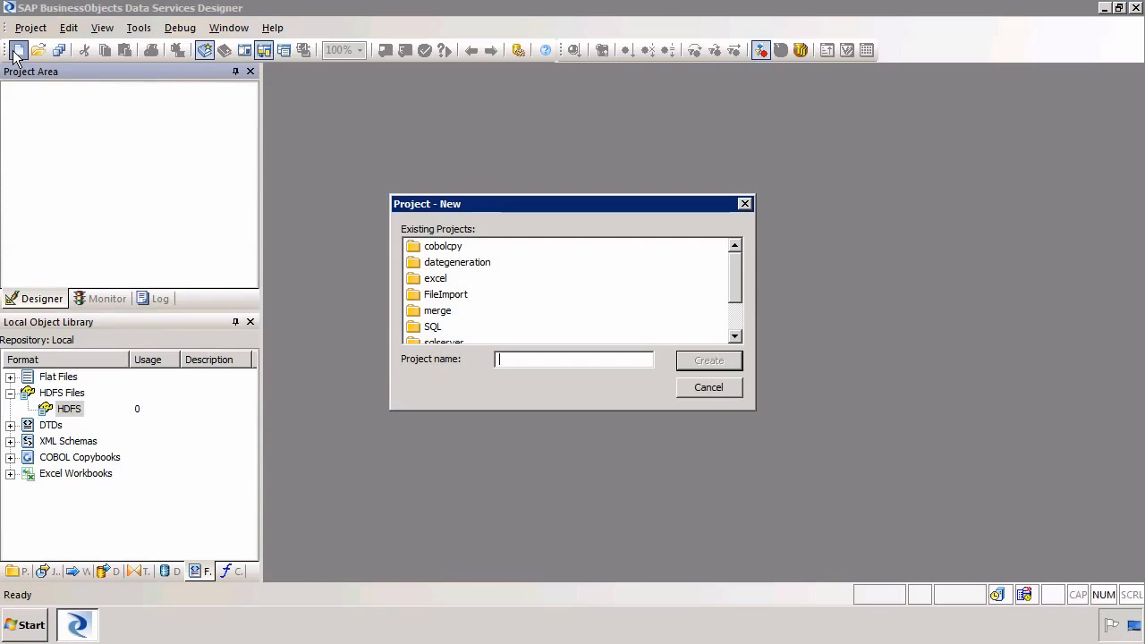
pyautogui.write('hdfs')
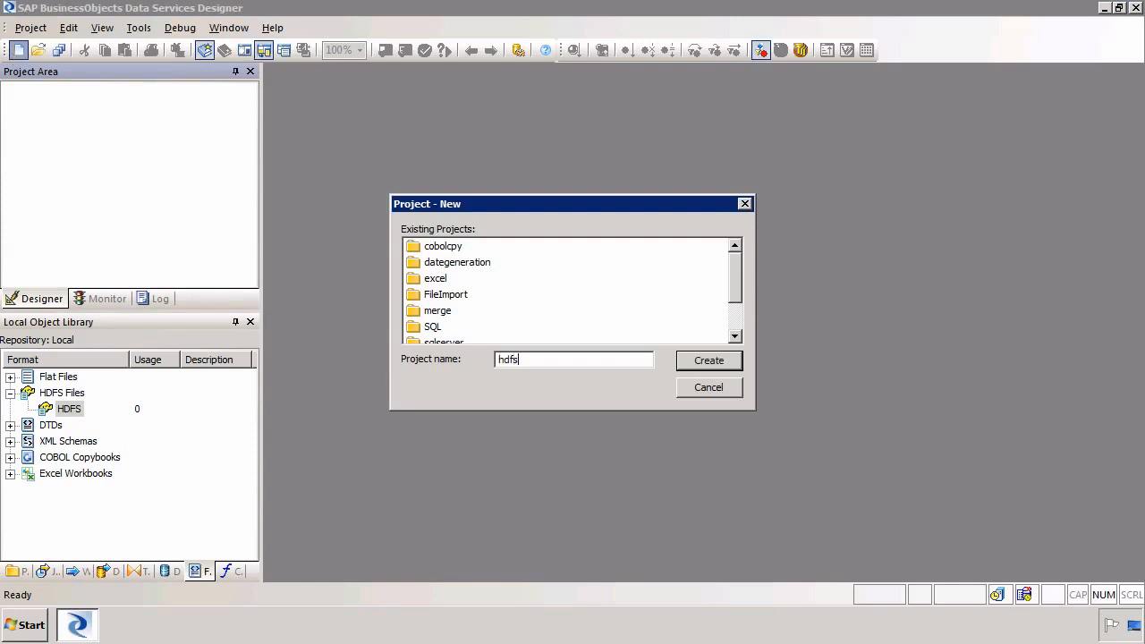
pyautogui.press('Return')
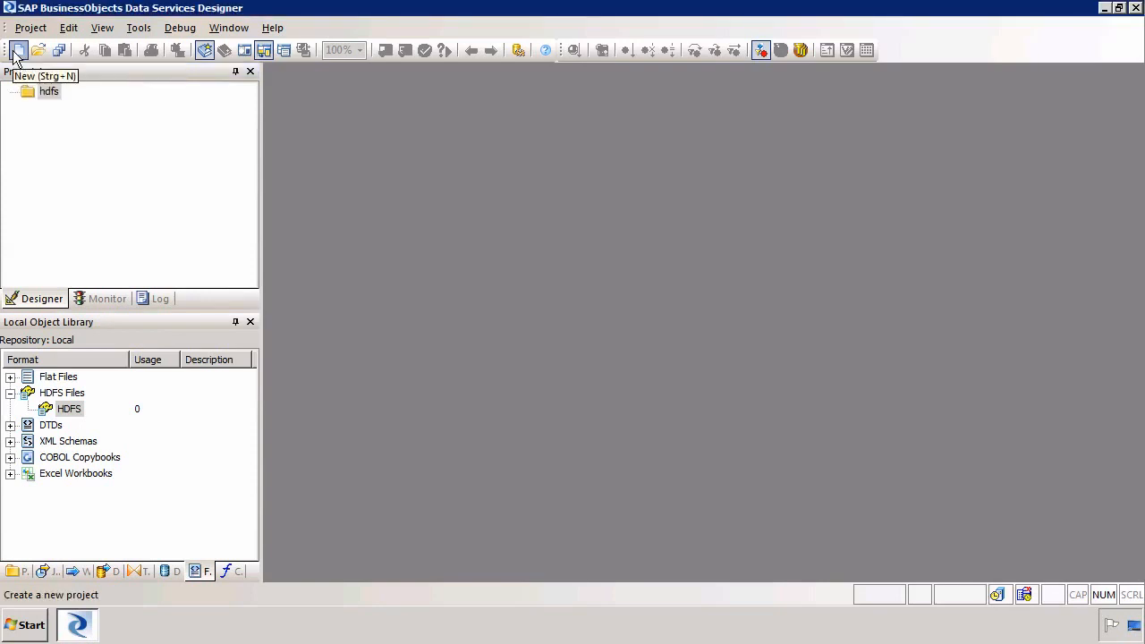
pyautogui.rightClick(59, 154)
pyautogui.click(109, 165)
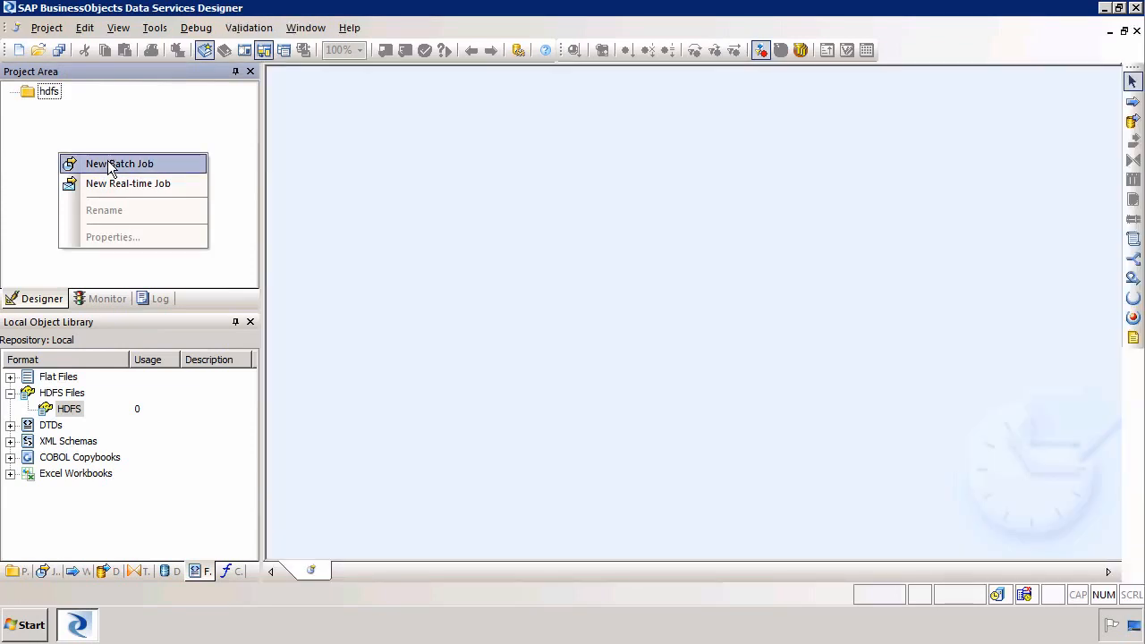
pyautogui.write('hdfs')
pyautogui.press('Return')
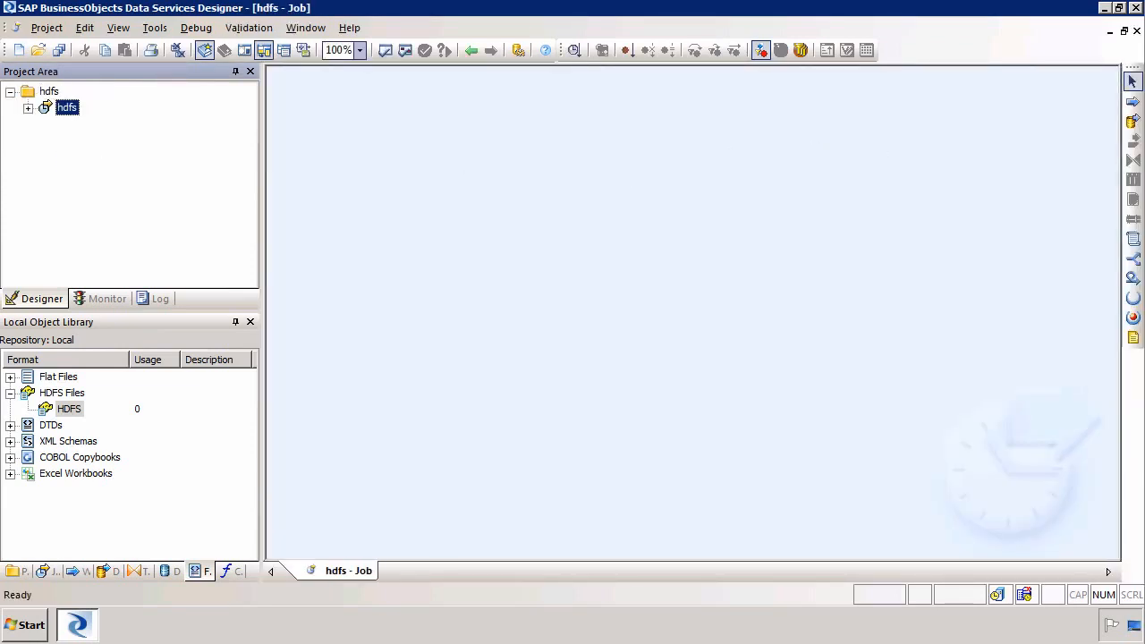
# Place a data flow named hdfs in the job and open it for editing
pyautogui.click(1132, 120)
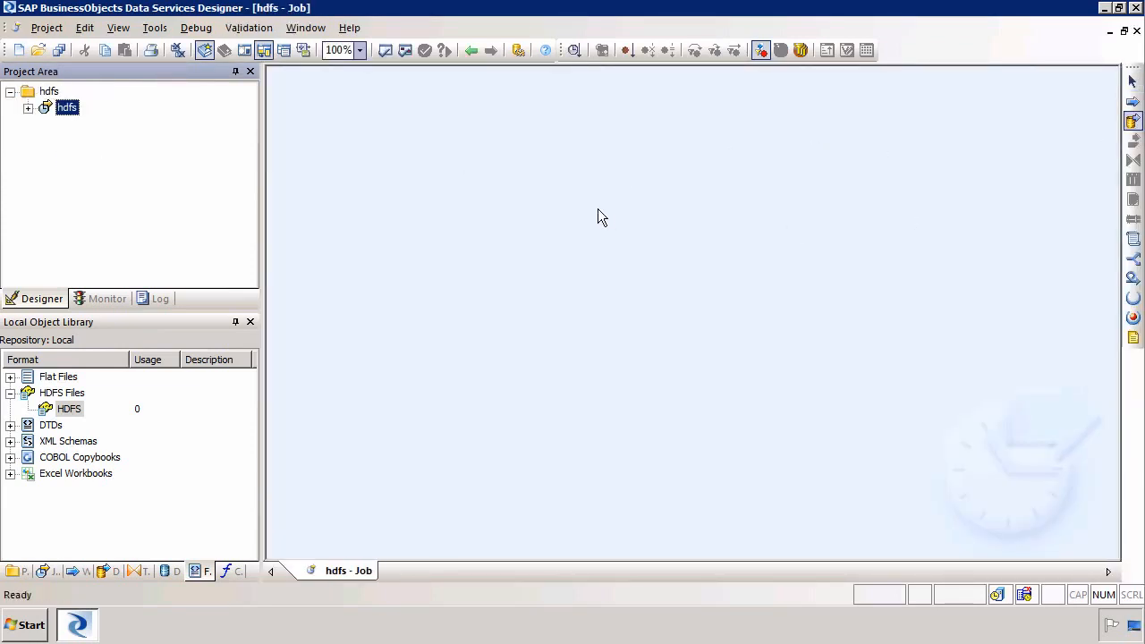
pyautogui.click(463, 191)
pyautogui.write('hdfs')
pyautogui.press('Return')
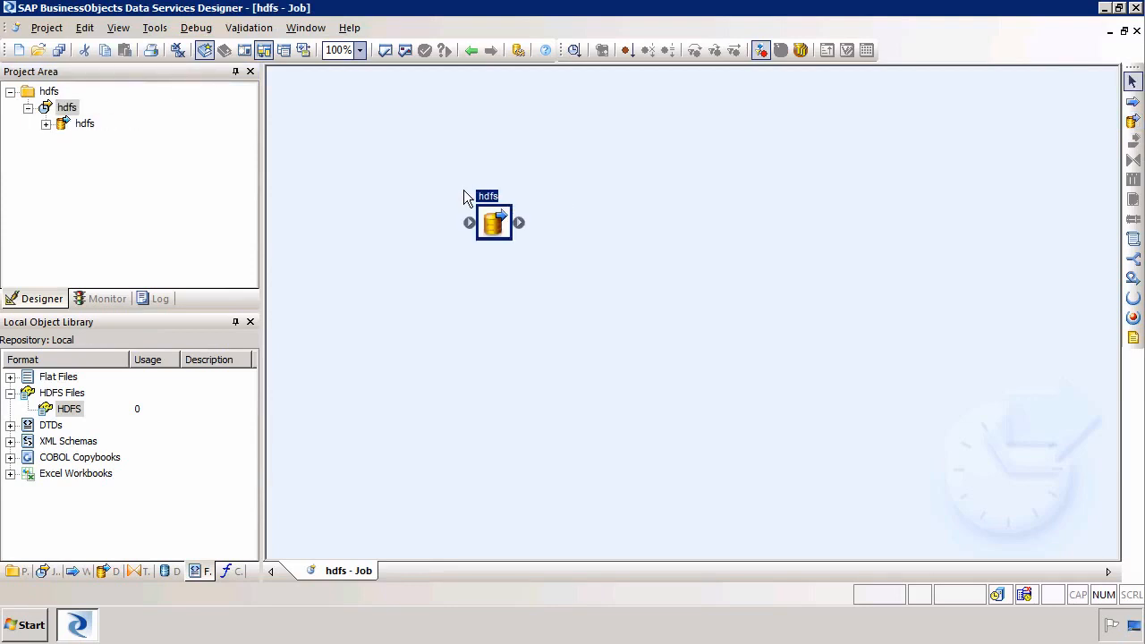
pyautogui.doubleClick(495, 225)
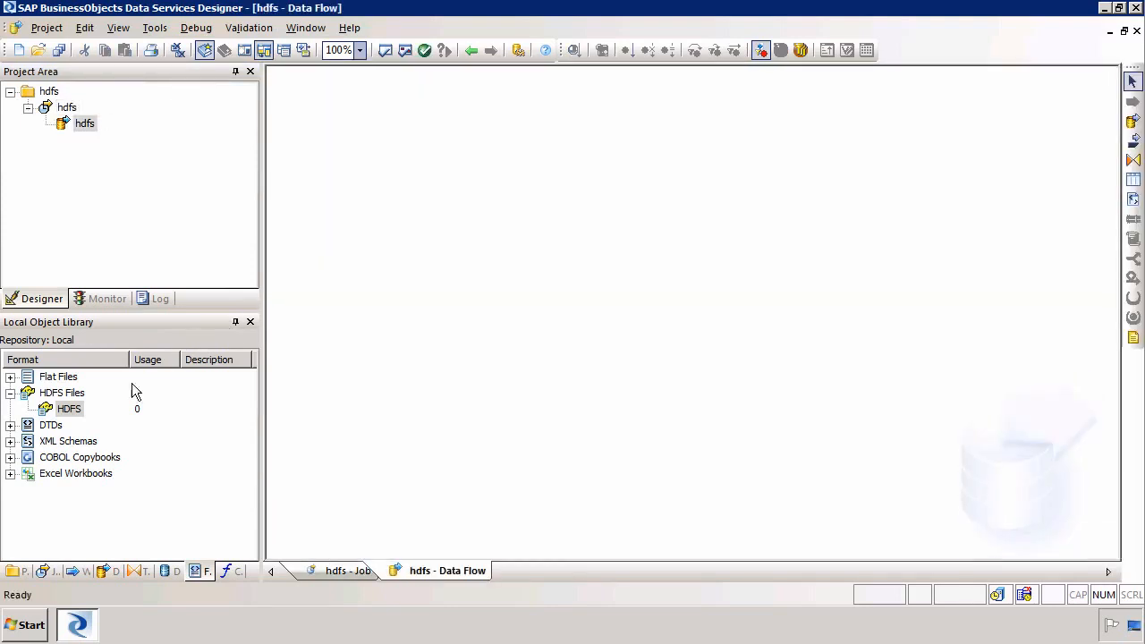
# Drag the HDFS file format into the data flow as the hdfs_b_data.txt source
pyautogui.click(71, 409)
pyautogui.moveTo(101, 409); pyautogui.dragTo(372, 166)
pyautogui.click(393, 177)
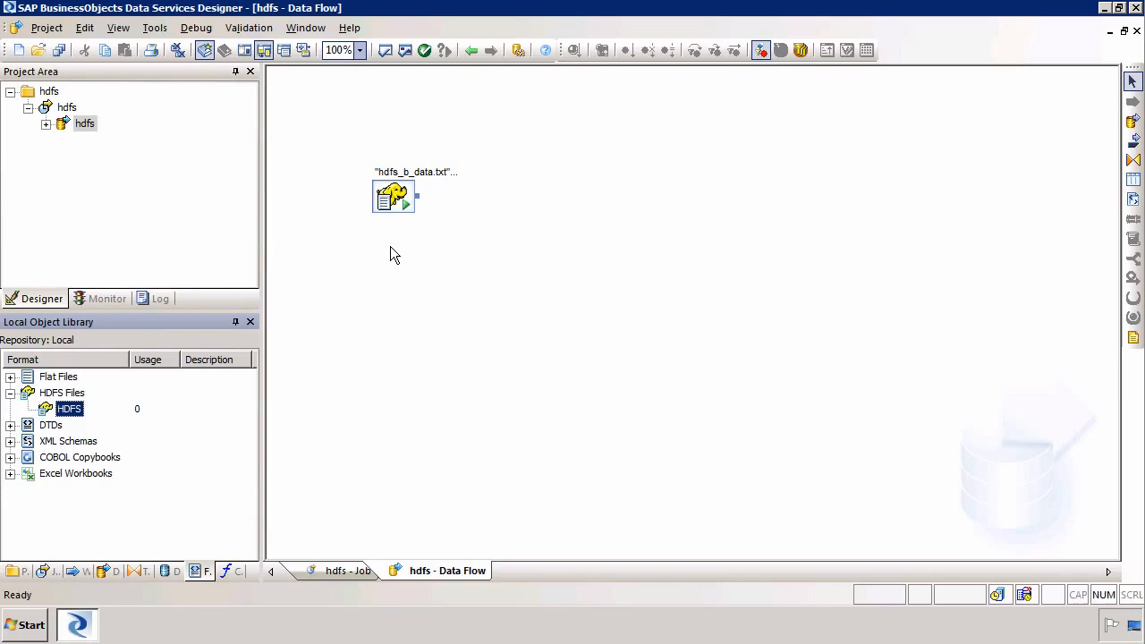
# Add a Query transform to the right and connect the source's output to it
pyautogui.click(1134, 159)
pyautogui.click(526, 230)
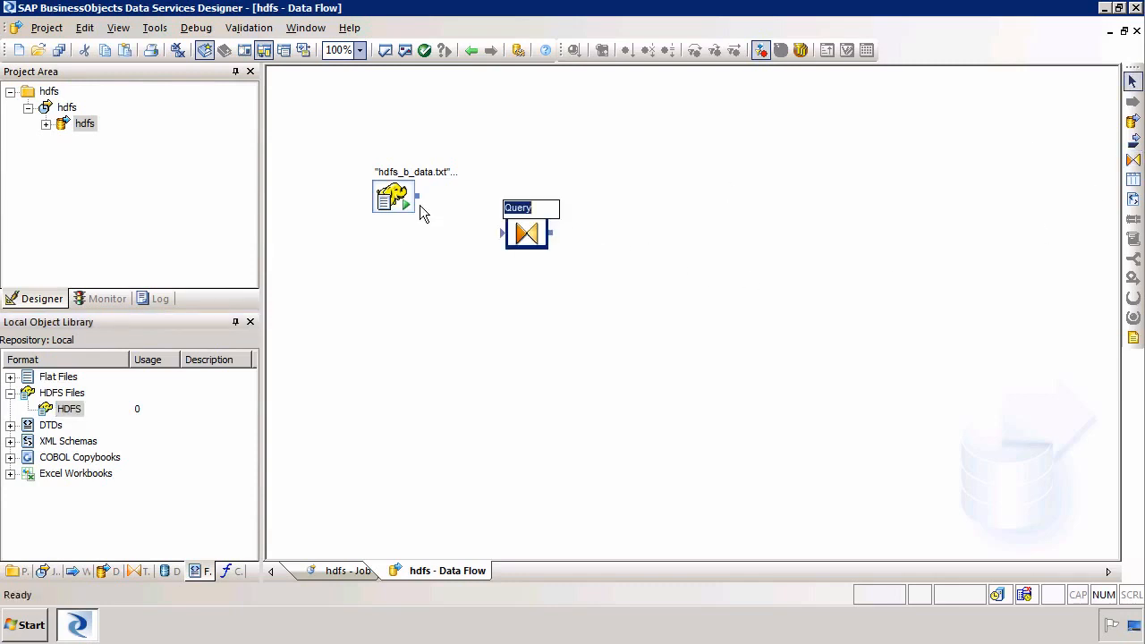
pyautogui.moveTo(417, 196); pyautogui.dragTo(513, 240)
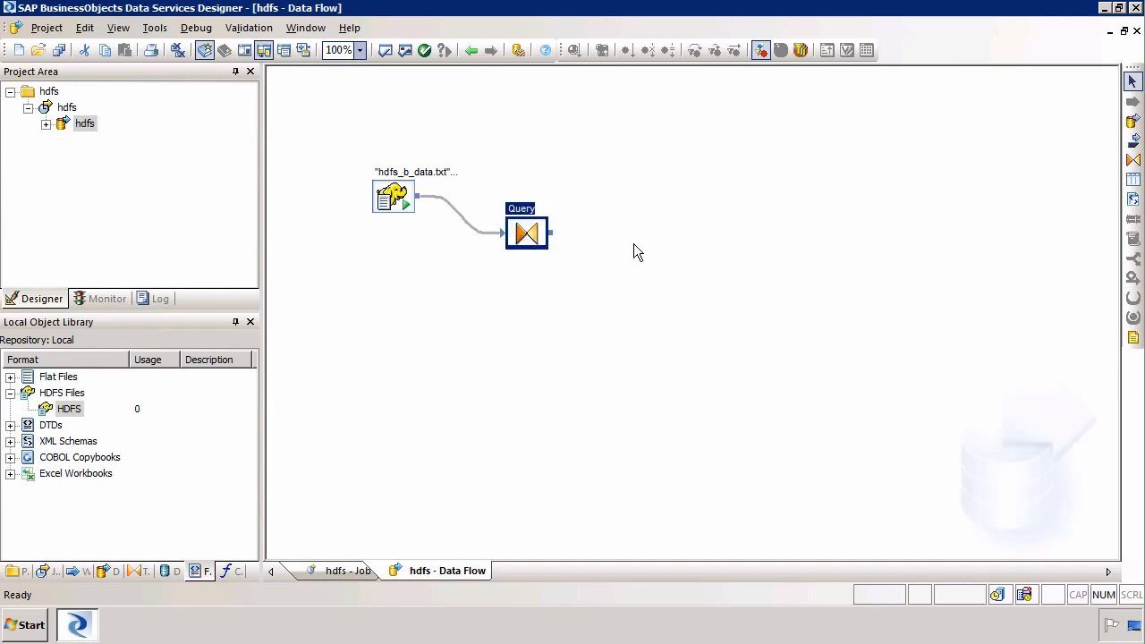
pyautogui.click(633, 251)
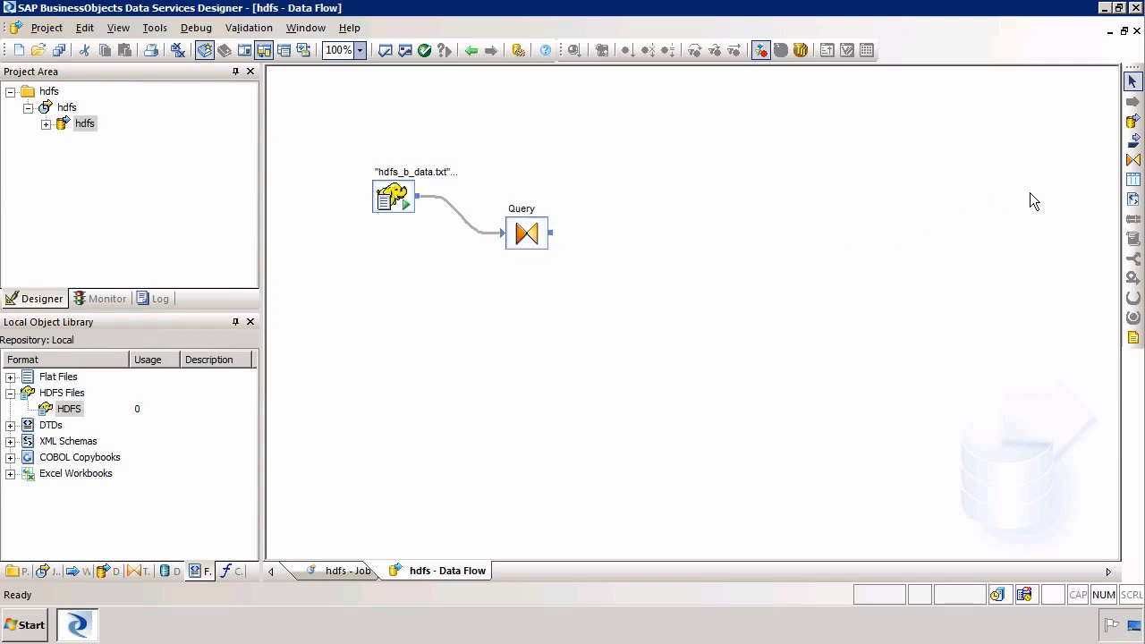
pyautogui.click(1133, 179)
# Create template table HDFS with owner sts in the HANA datastore and connect the Query's output to it
pyautogui.click(633, 236)
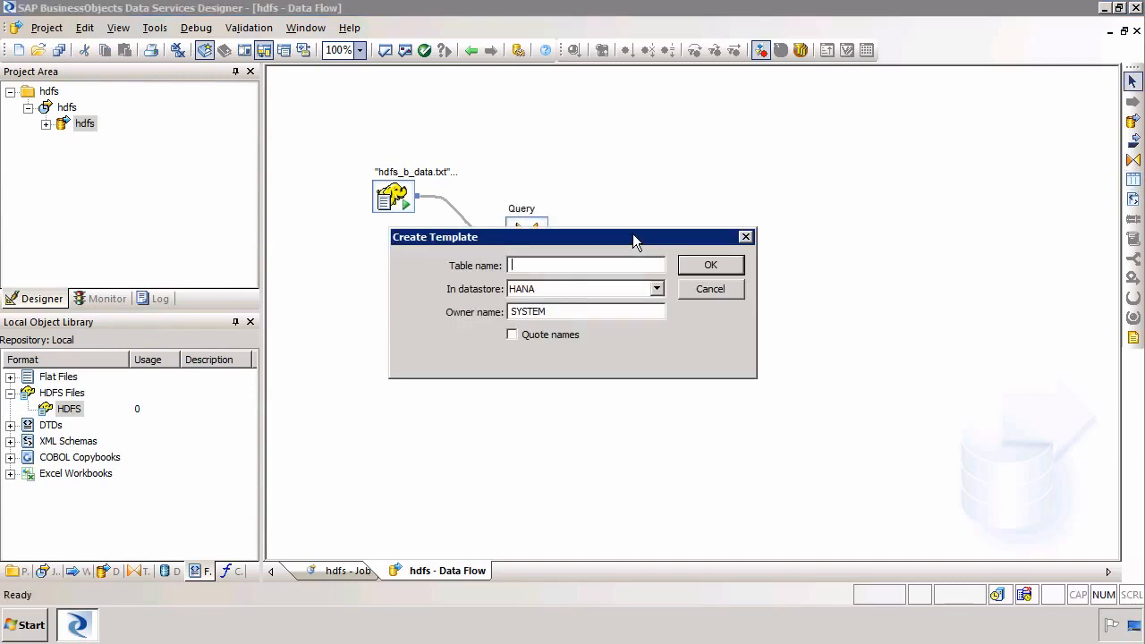
pyautogui.press('Tab')
pyautogui.press('Tab')
pyautogui.write('sts')
pyautogui.hotkey('shift', 'Tab')
pyautogui.hotkey('shift', 'Tab')
pyautogui.write('hdfs')
pyautogui.hotkey('shift', 'Home')
pyautogui.write('HDFS')
pyautogui.click(711, 265)
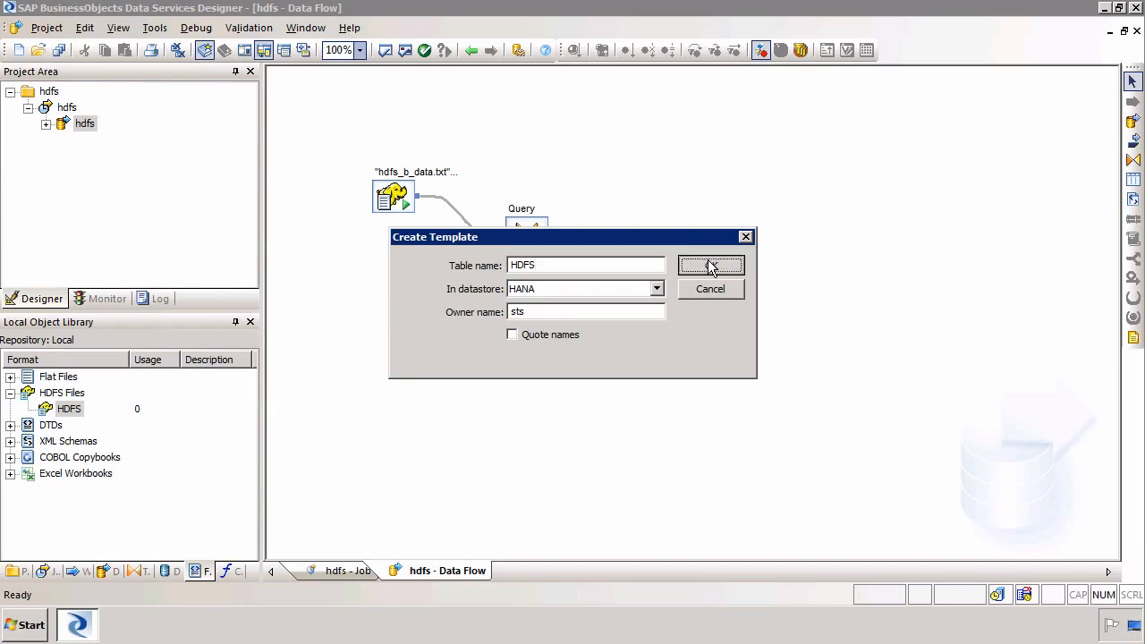
pyautogui.moveTo(552, 235); pyautogui.dragTo(647, 270)
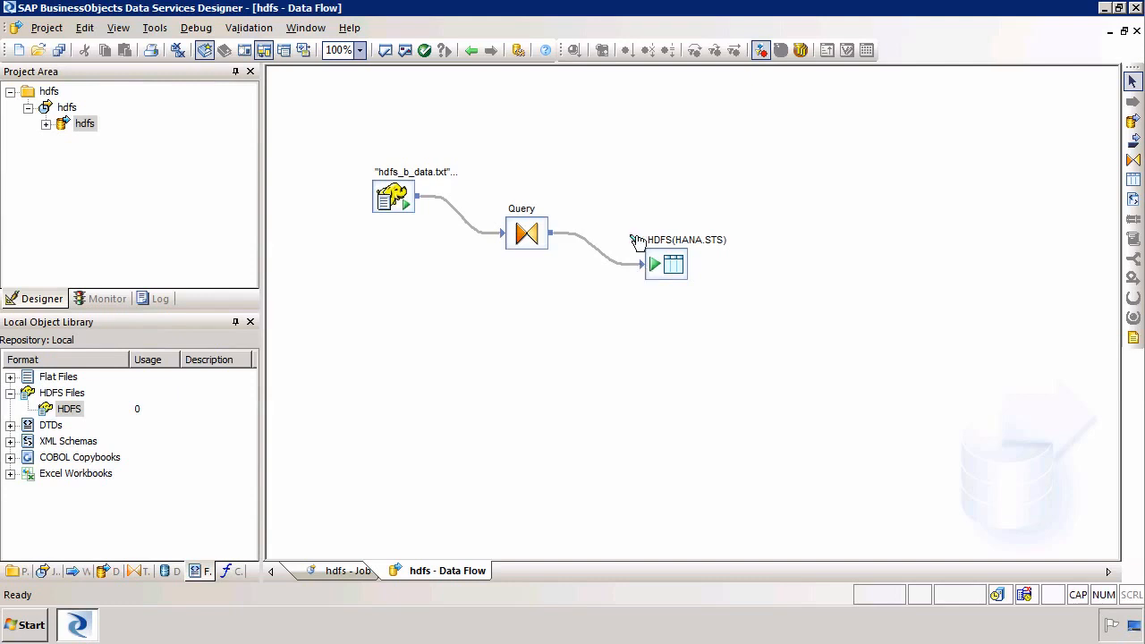
# In the Query, map input column ONE to output column LOAD_ID and make it the primary key
pyautogui.doubleClick(524, 235)
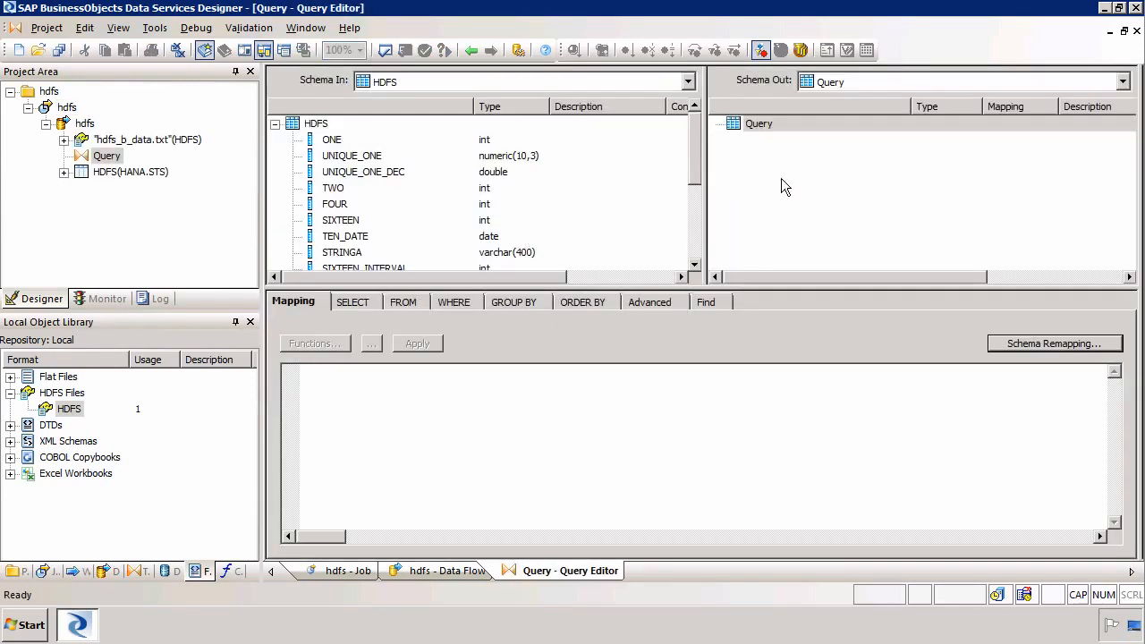
pyautogui.click(331, 142)
pyautogui.moveTo(331, 145); pyautogui.dragTo(778, 187)
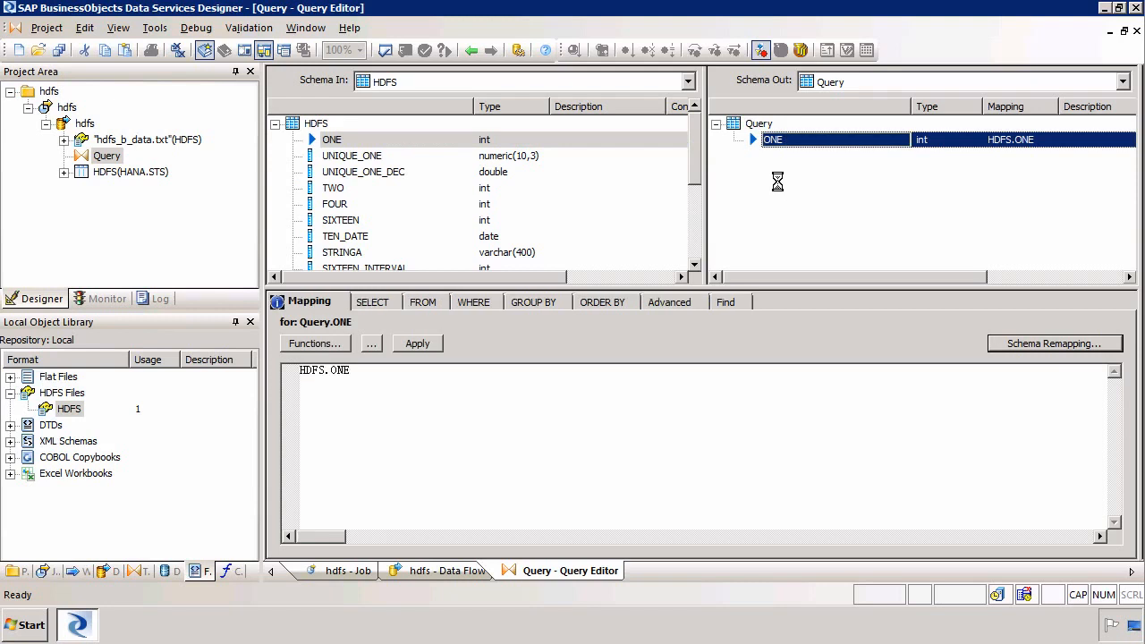
pyautogui.doubleClick(802, 139)
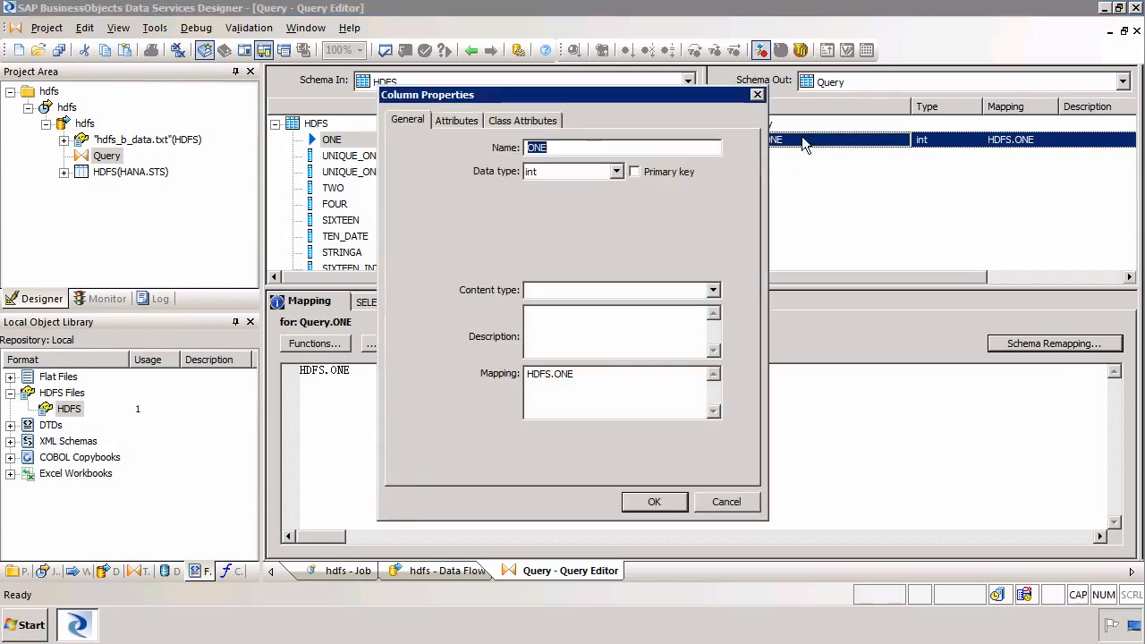
pyautogui.write('LOAD_ID')
pyautogui.click(650, 173)
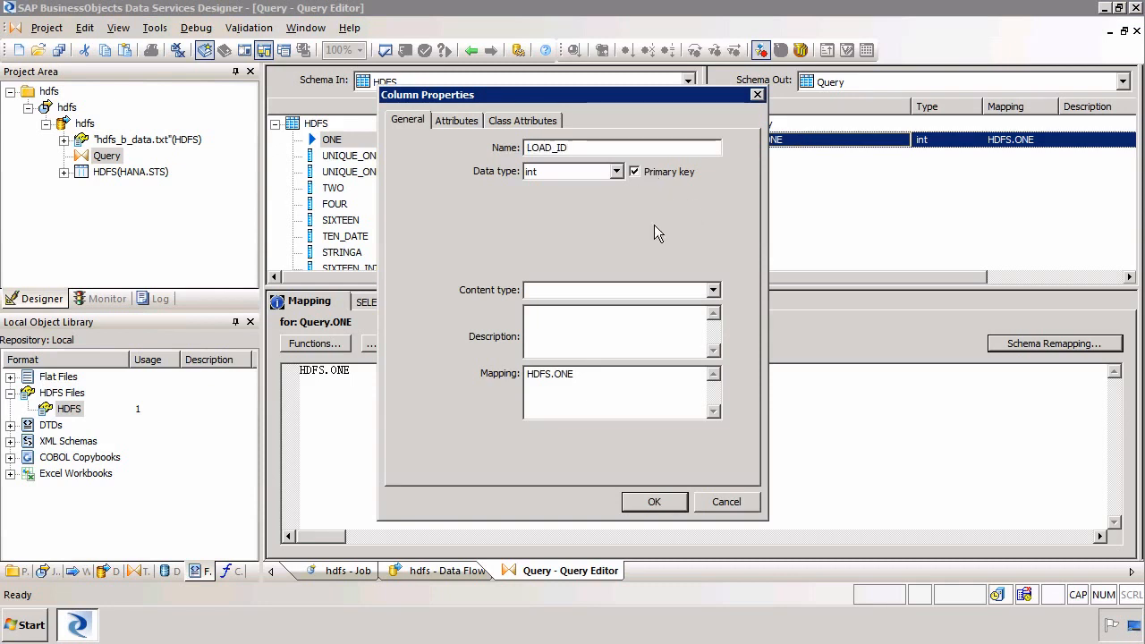
pyautogui.click(653, 502)
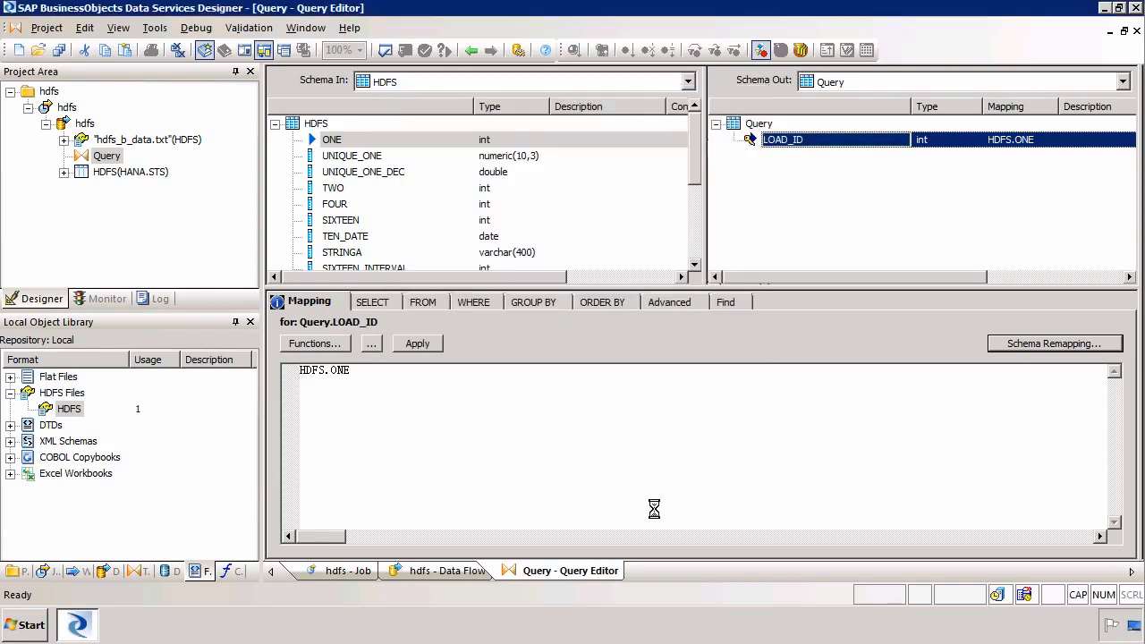
# Map the input columns UNIQUE_ONE through SIXTEEN_DOUBLE into the Query output
pyautogui.click(358, 157)
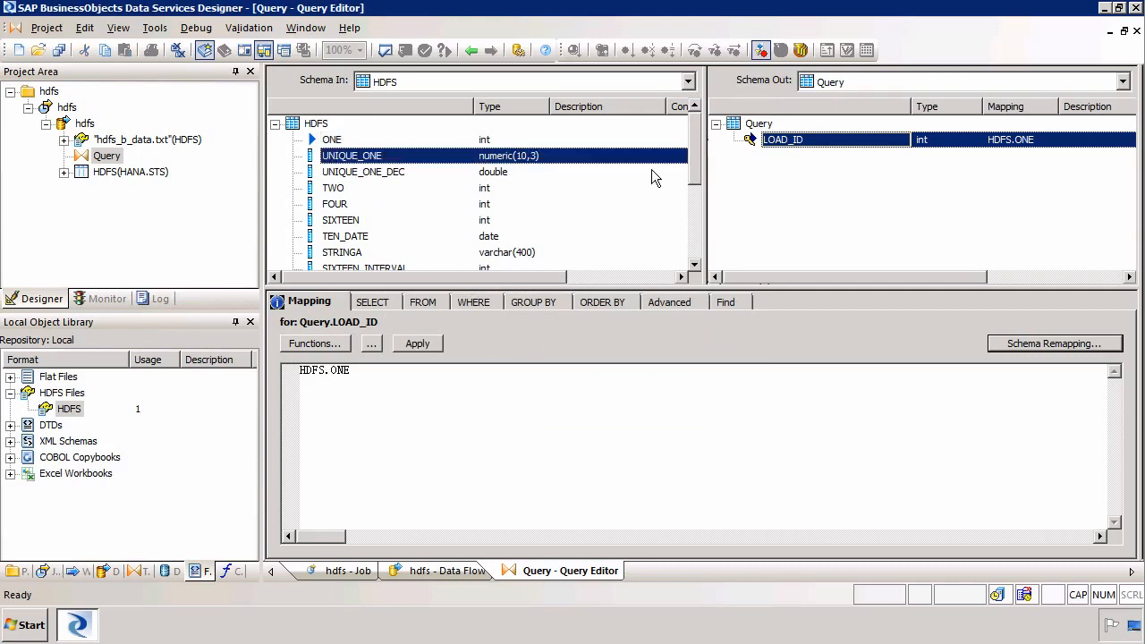
pyautogui.click(696, 247)
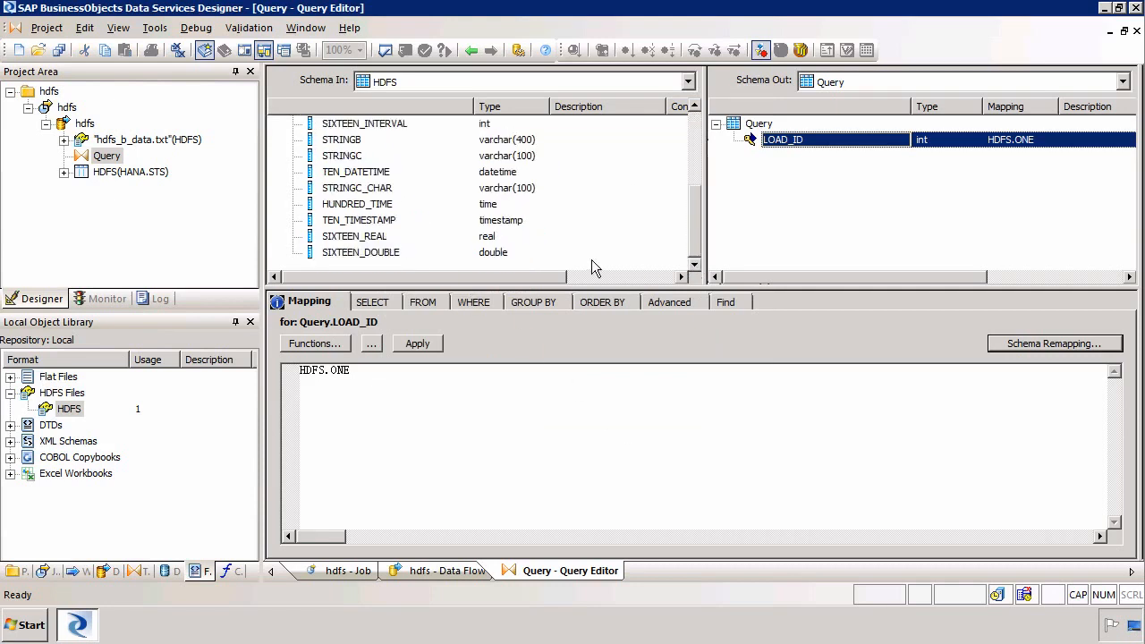
pyautogui.keyDown('shift'); pyautogui.click(404, 254); pyautogui.keyUp('shift')
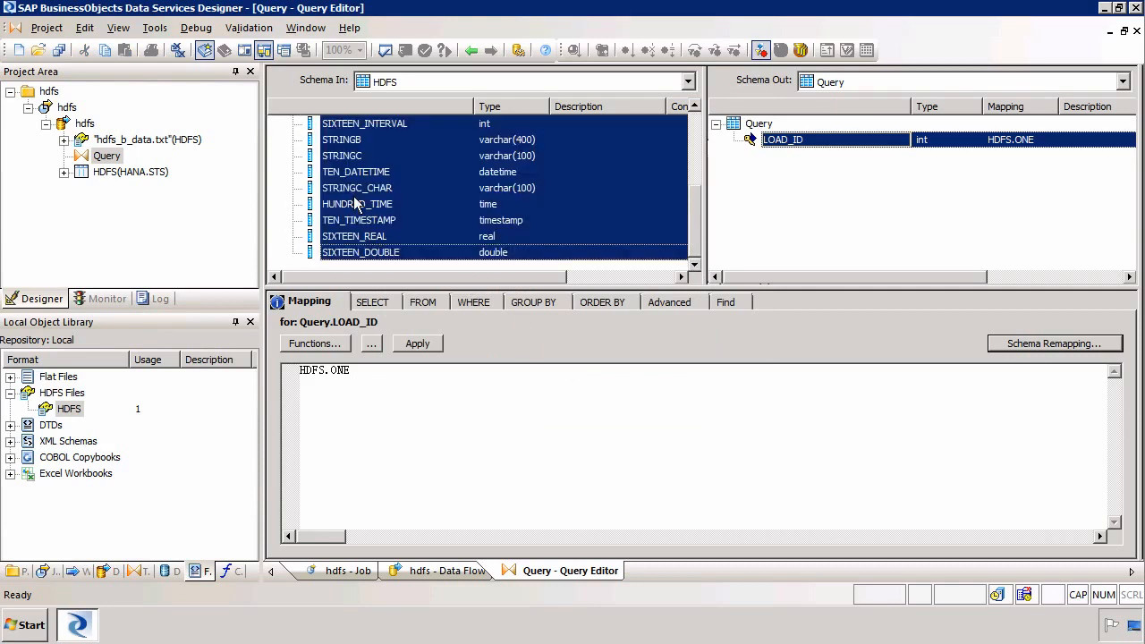
pyautogui.click(781, 229)
pyautogui.moveTo(474, 188); pyautogui.dragTo(757, 194)
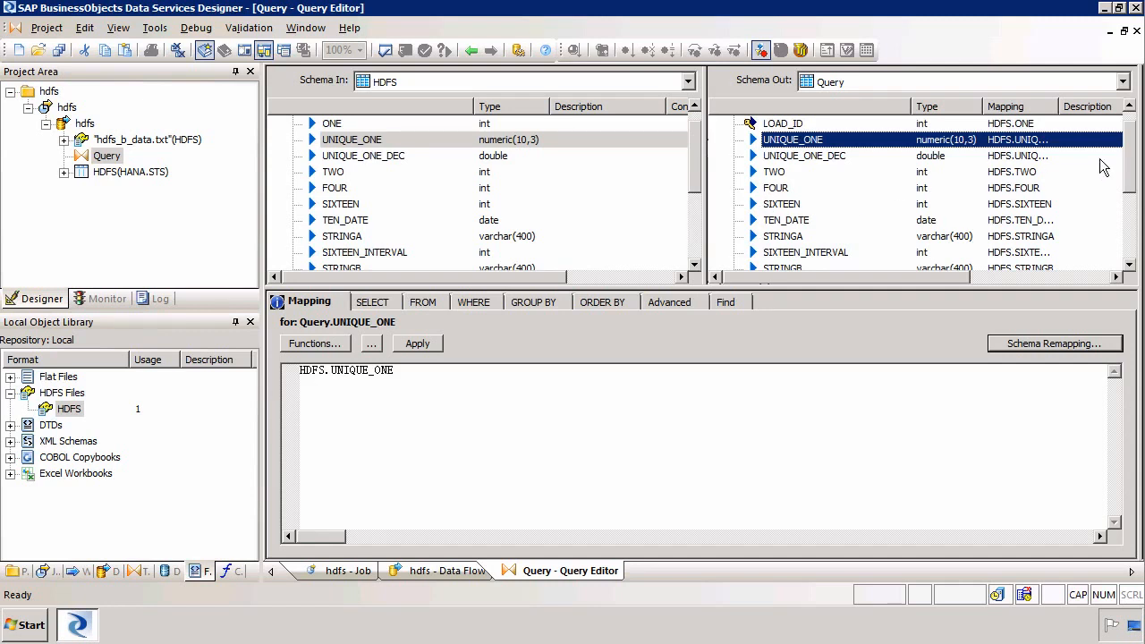
pyautogui.moveTo(1129, 139); pyautogui.dragTo(1130, 126)
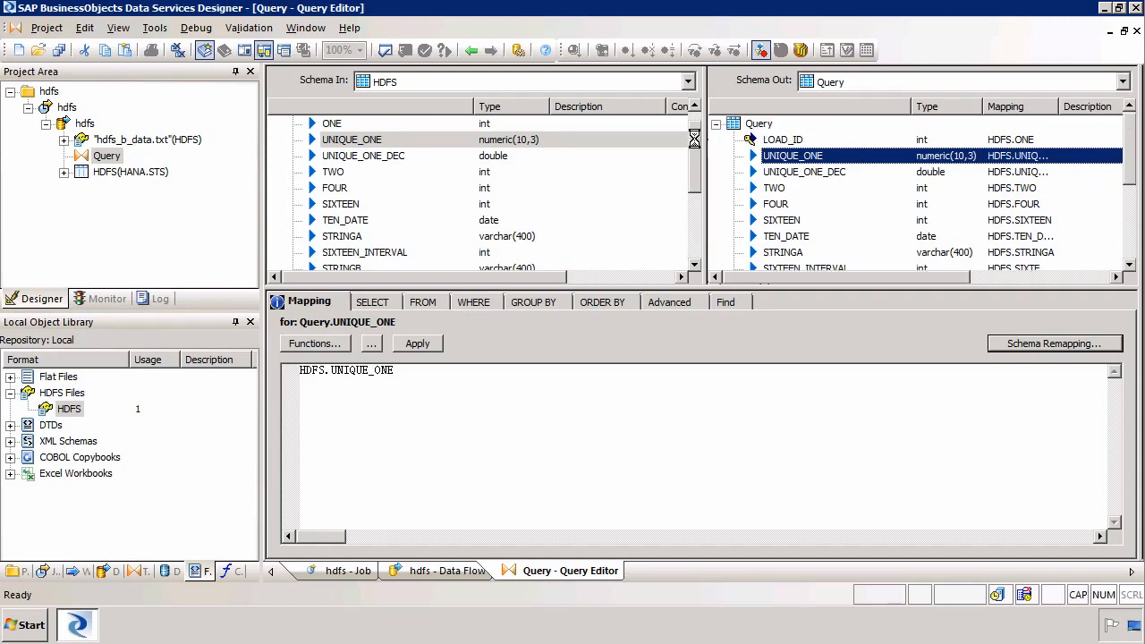
# Validate the Query view, confirm there are no errors, and dismiss the results
pyautogui.click(694, 106)
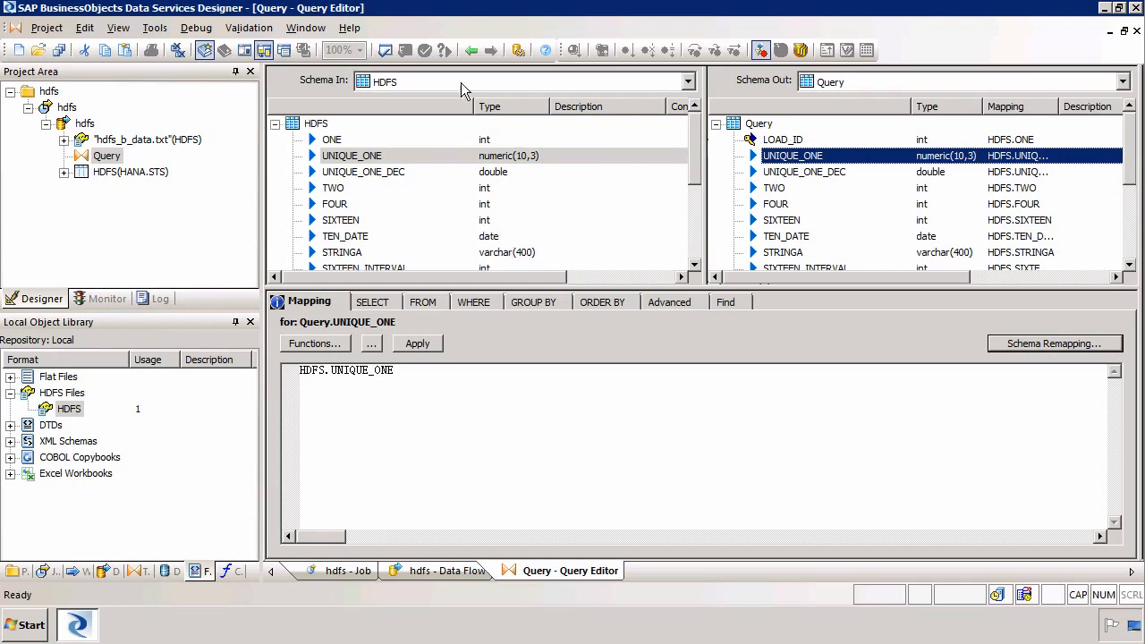
pyautogui.click(386, 51)
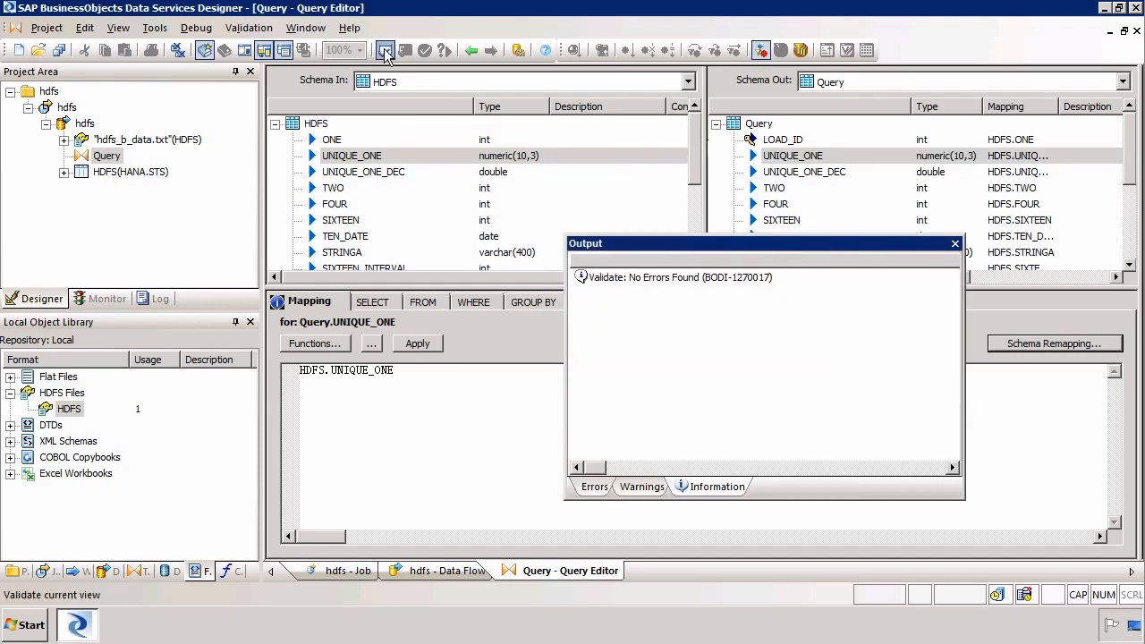
pyautogui.click(955, 243)
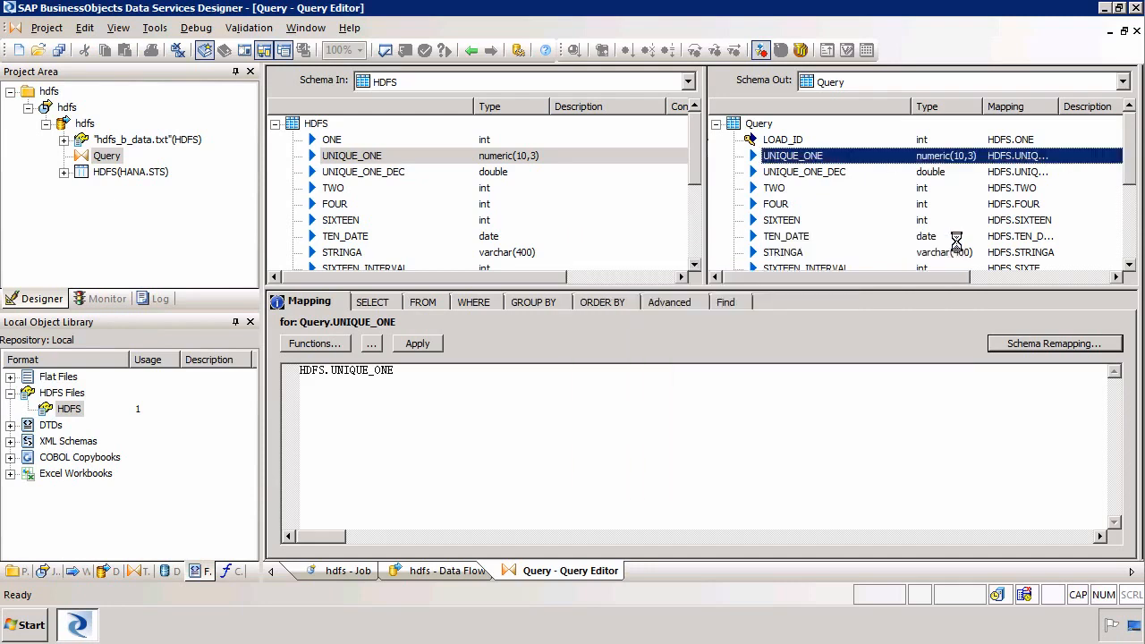
# Save all changes, close all editors, and collapse the hdfs data flow in the project
pyautogui.click(59, 50)
pyautogui.click(450, 404)
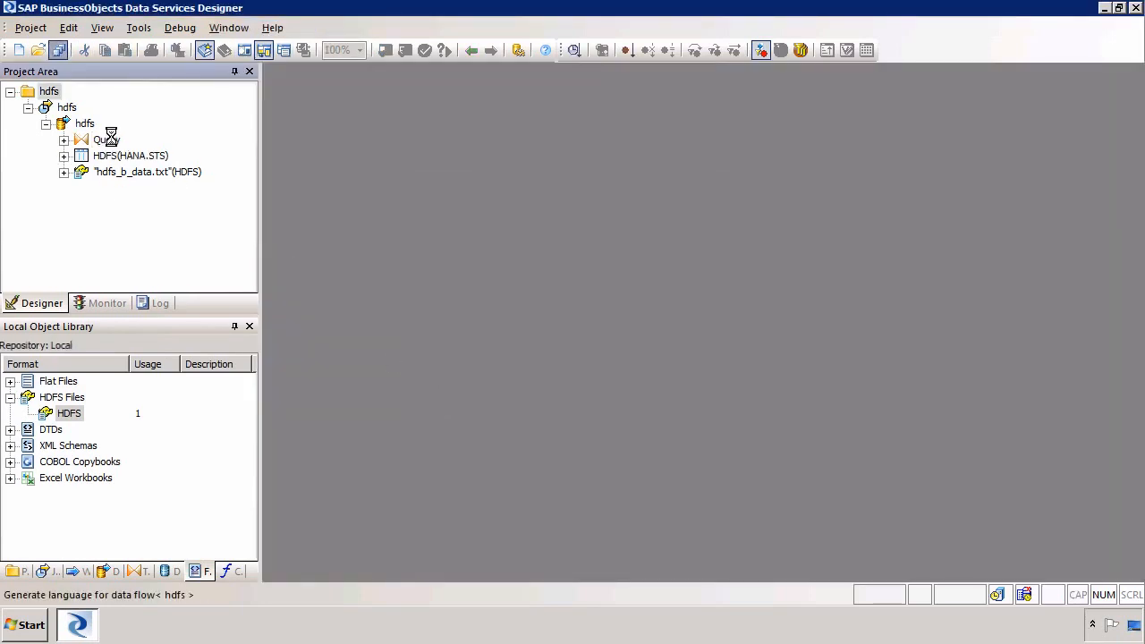
pyautogui.click(45, 123)
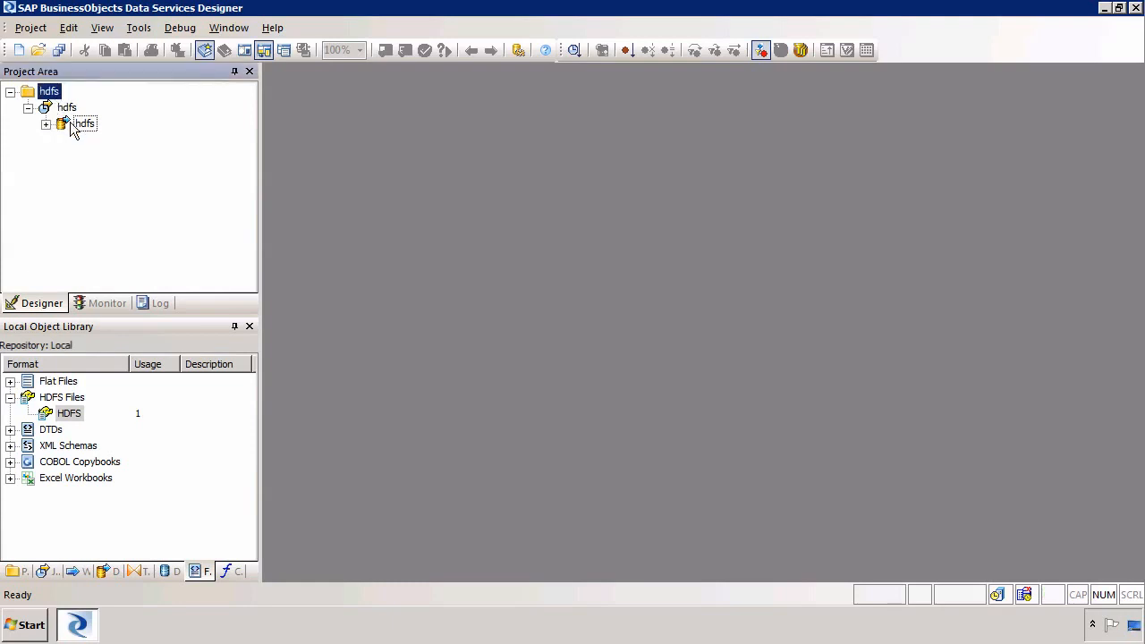
# Execute the hdfs job from the Project Area with the default execution properties
pyautogui.click(67, 108)
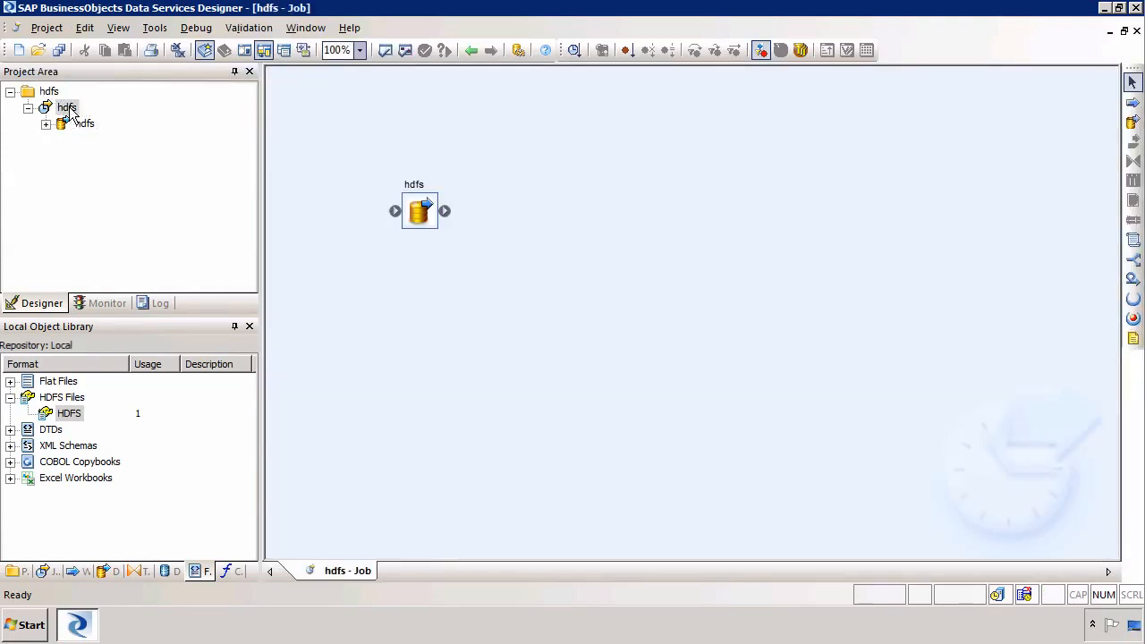
pyautogui.rightClick(70, 110)
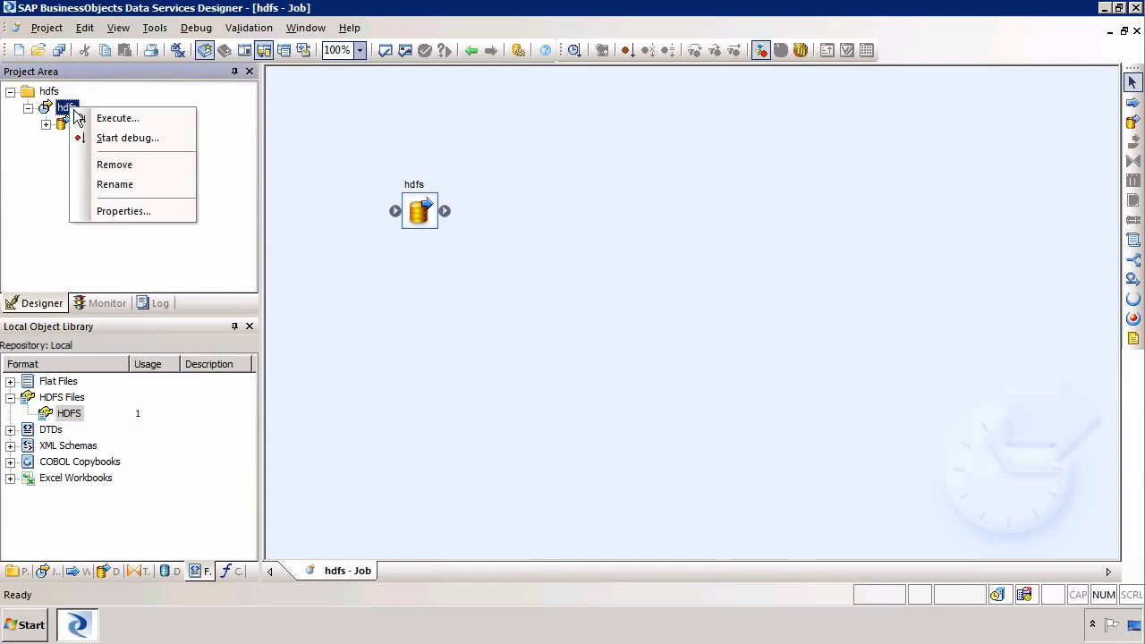
pyautogui.click(114, 119)
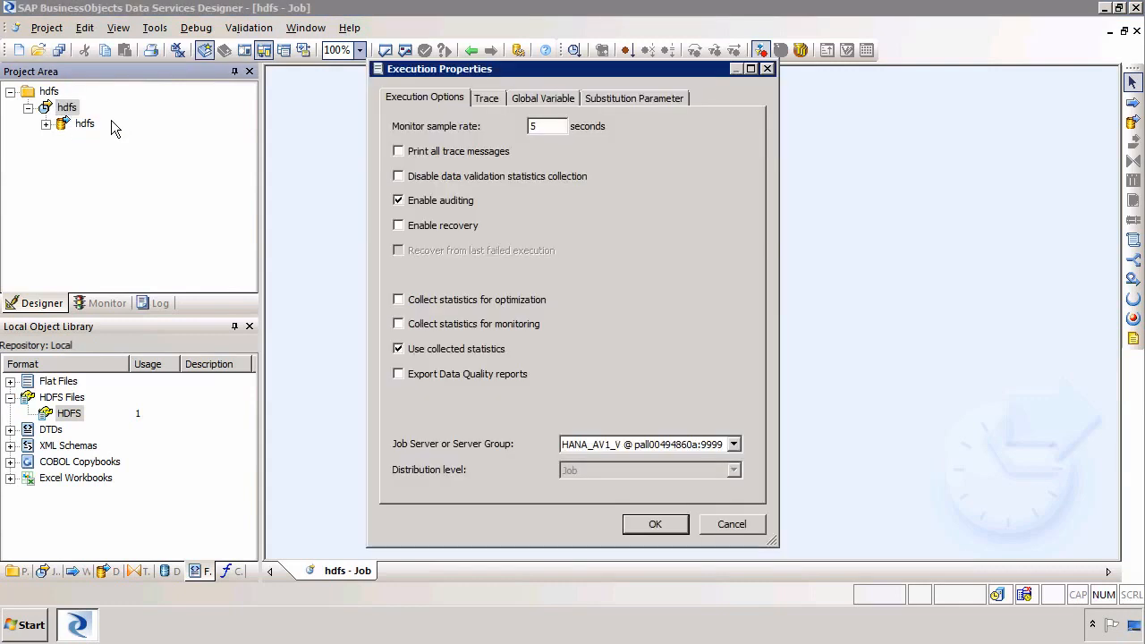
pyautogui.click(658, 524)
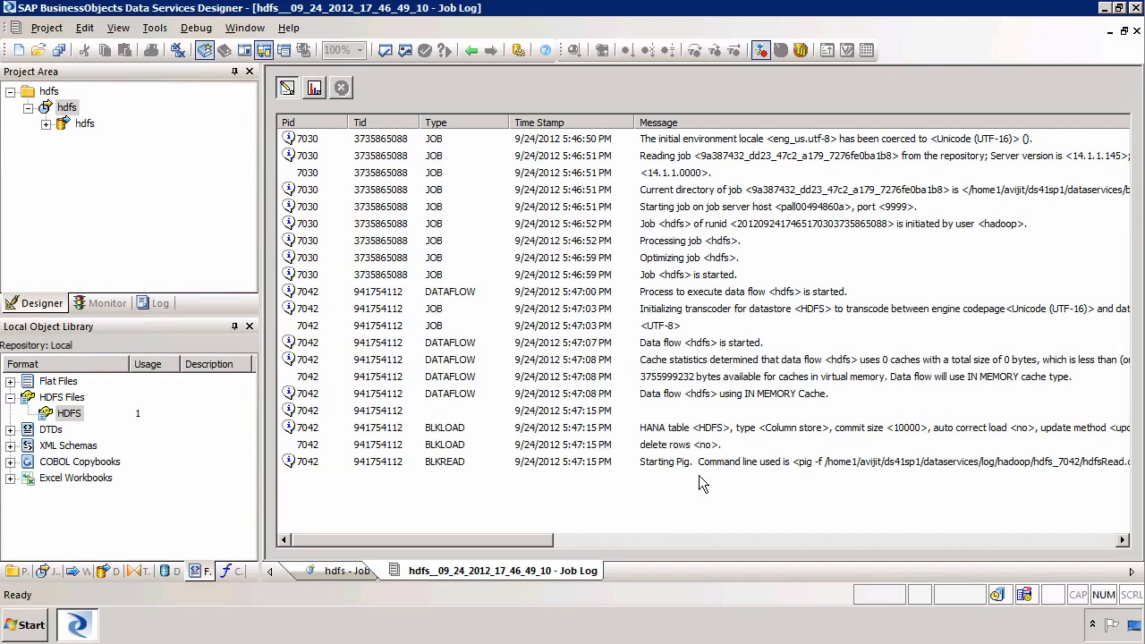
# Review the Pig and completion log entries, then show the monitor's 1500-row counts
pyautogui.click(707, 463)
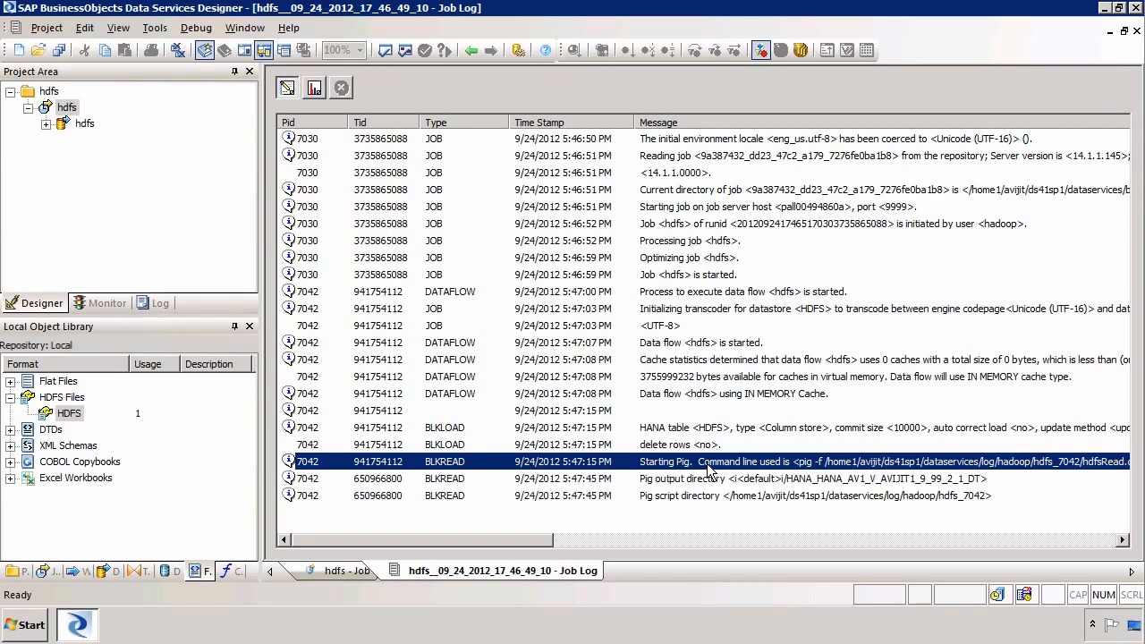
pyautogui.click(701, 495)
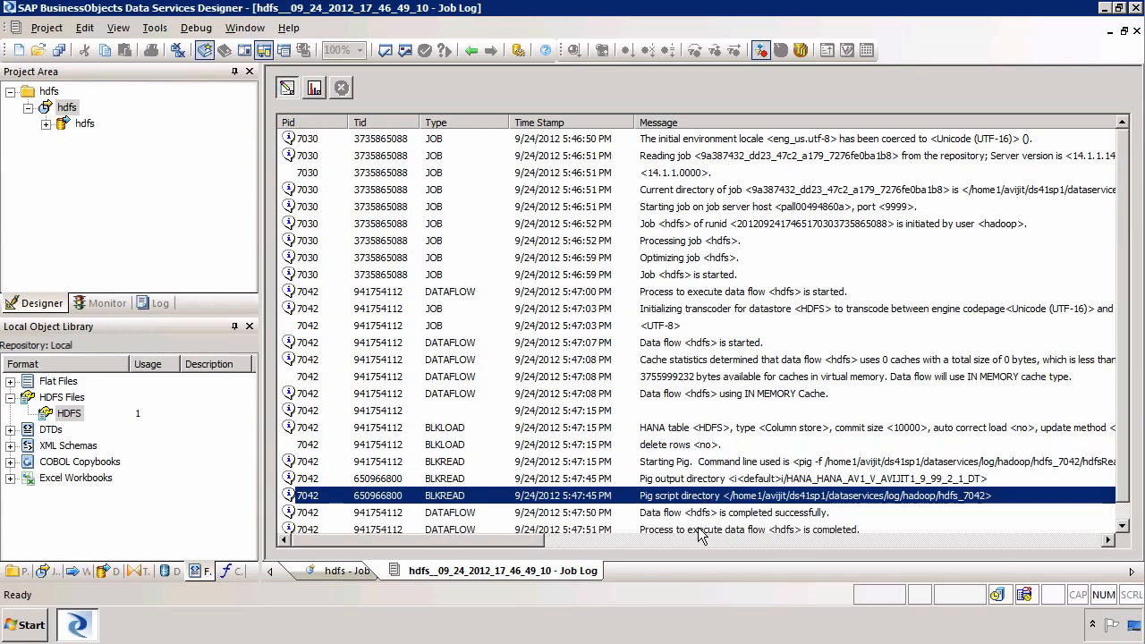
pyautogui.click(700, 530)
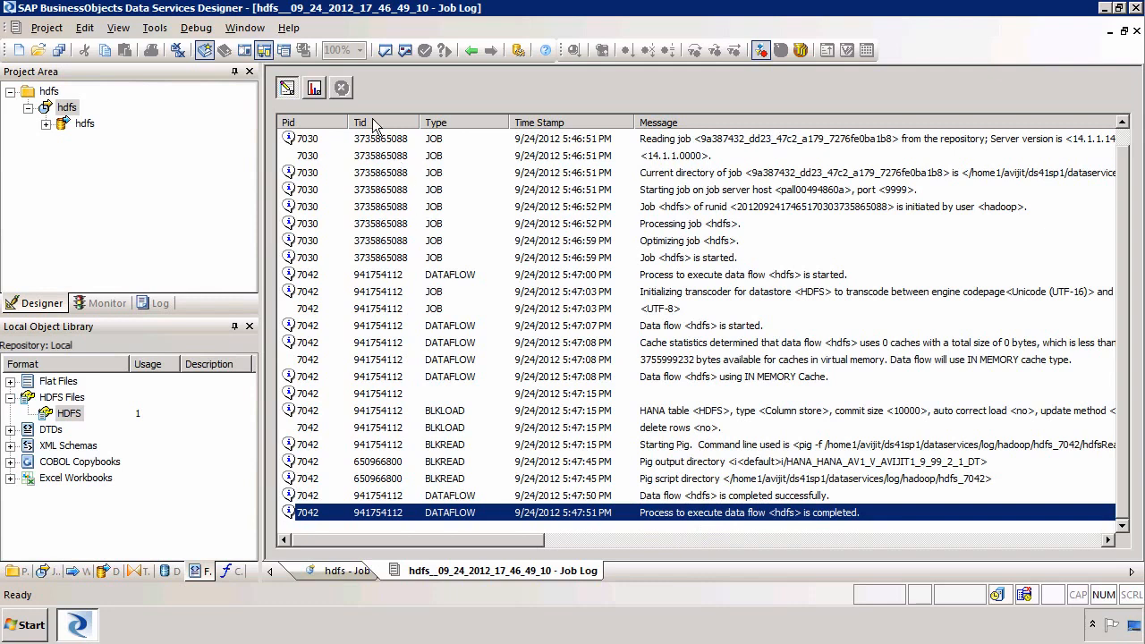
pyautogui.click(314, 89)
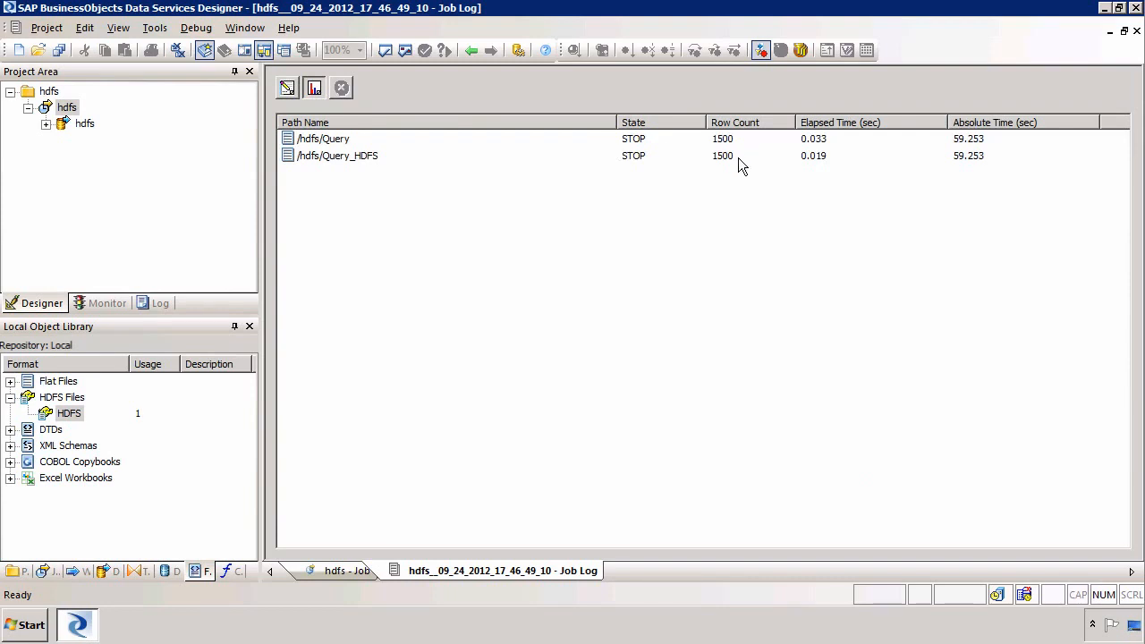
# Reopen the hdfs data flow and preview the 1000 rows loaded into HDFS(HANA.STS)
pyautogui.click(174, 50)
pyautogui.click(174, 49)
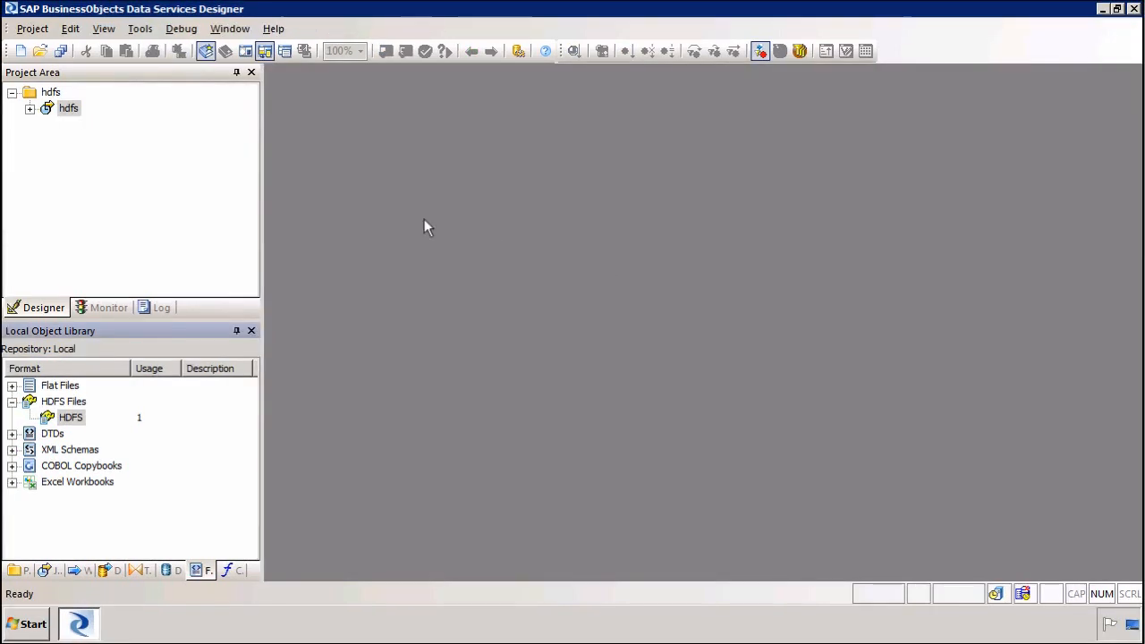
pyautogui.doubleClick(66, 108)
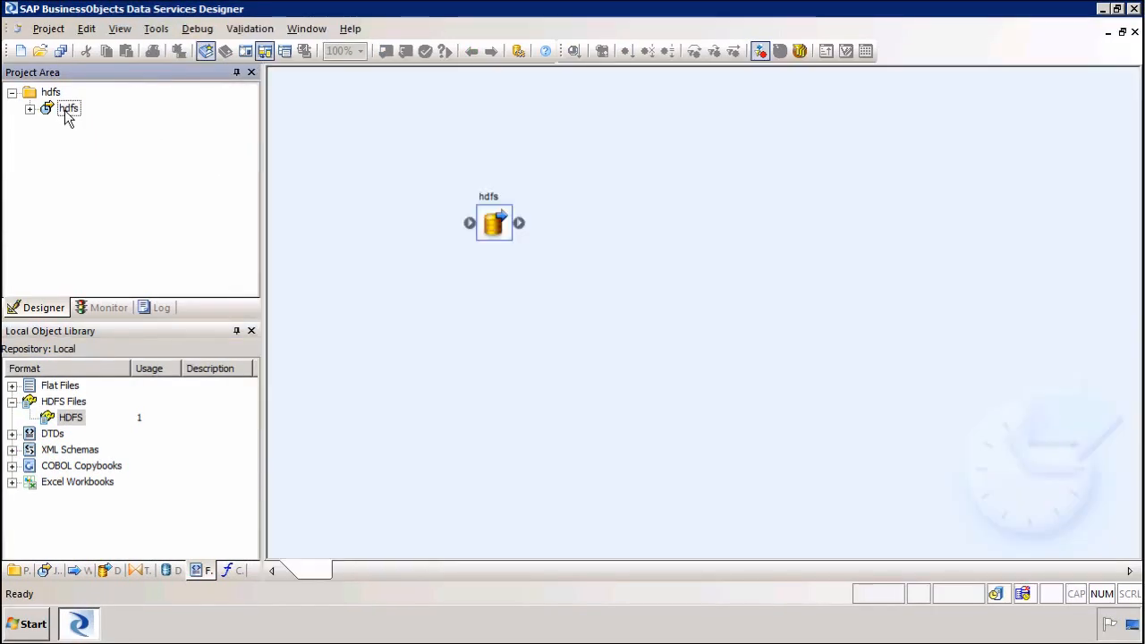
pyautogui.doubleClick(488, 235)
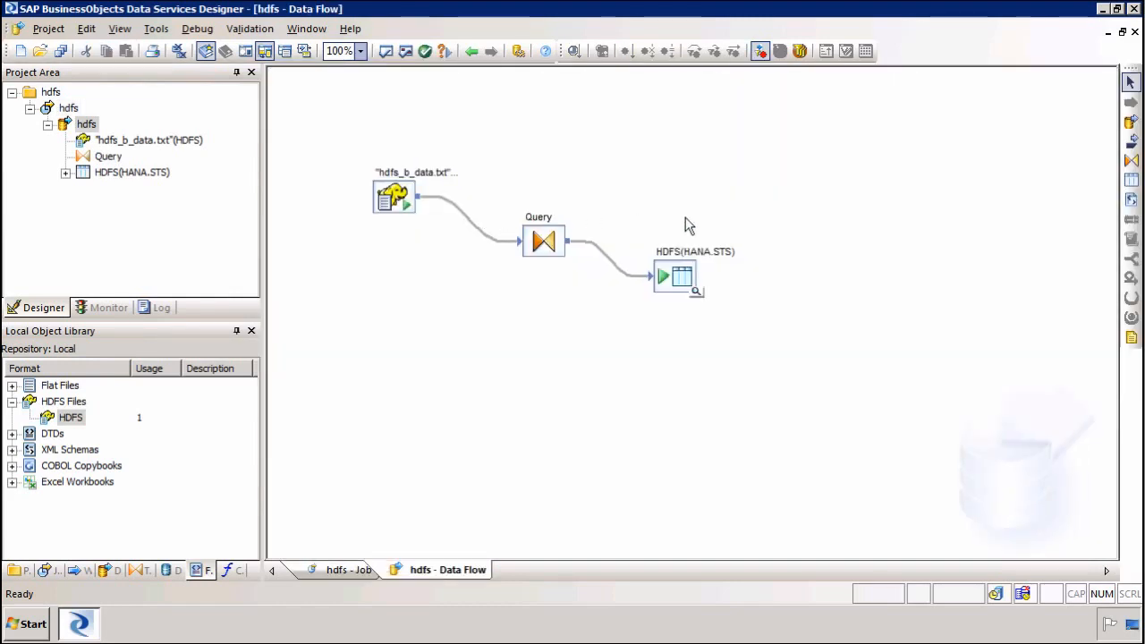
pyautogui.moveTo(634, 202); pyautogui.dragTo(784, 347)
pyautogui.doubleClick(694, 289)
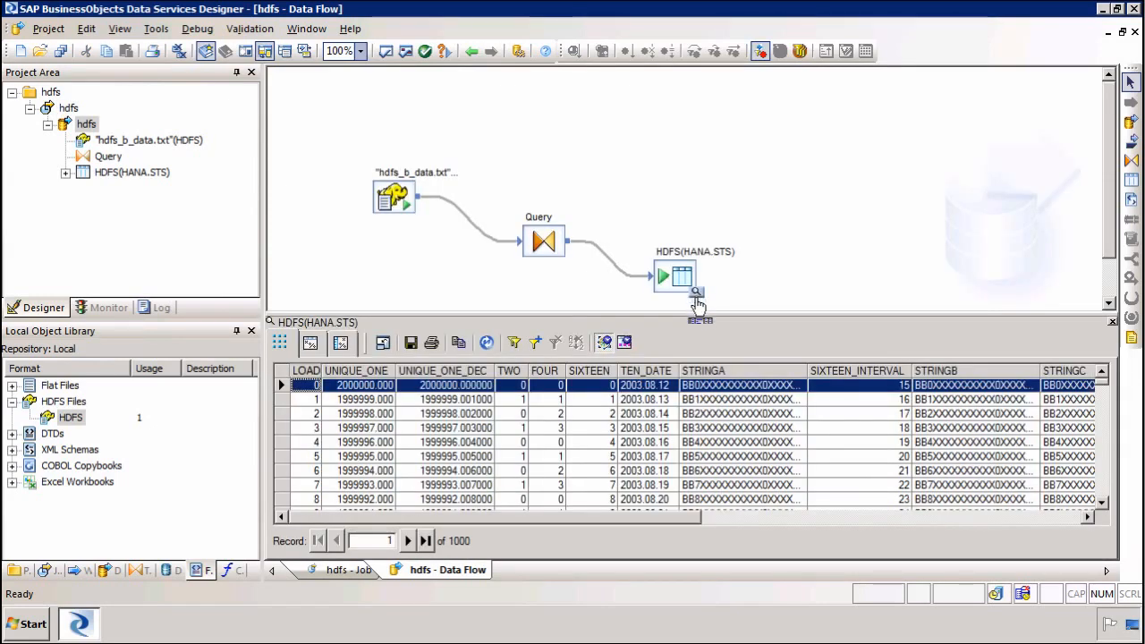
pyautogui.moveTo(697, 317); pyautogui.dragTo(697, 328)
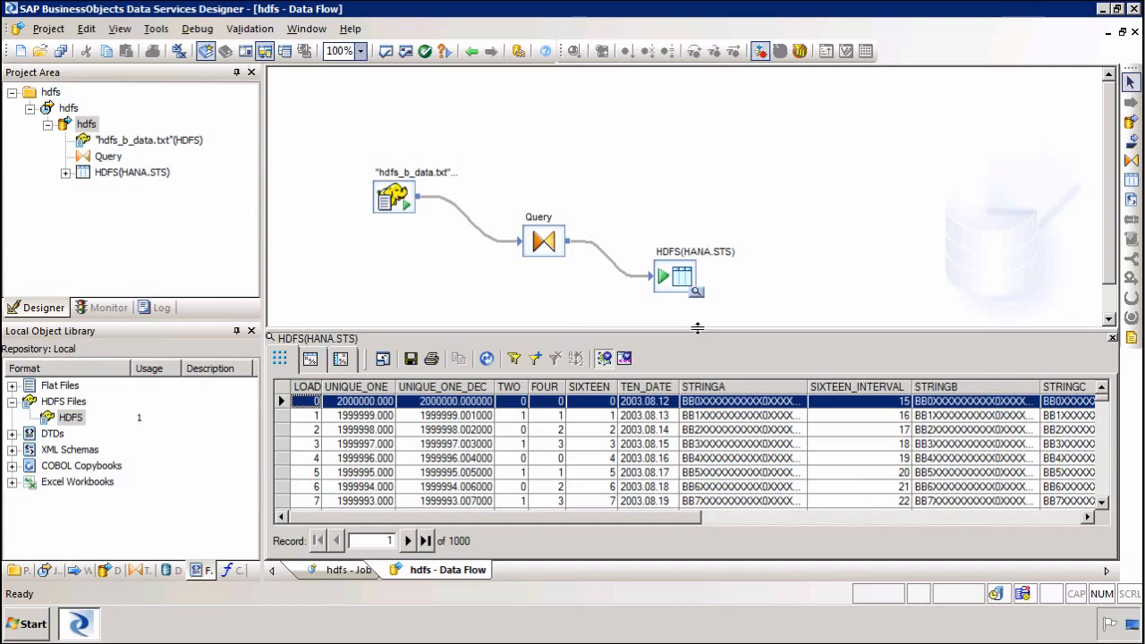
# Launch SAP HANA Studio and expand HDB (SYSTEM) > Catalog > STS > Tables
pyautogui.click(27, 623)
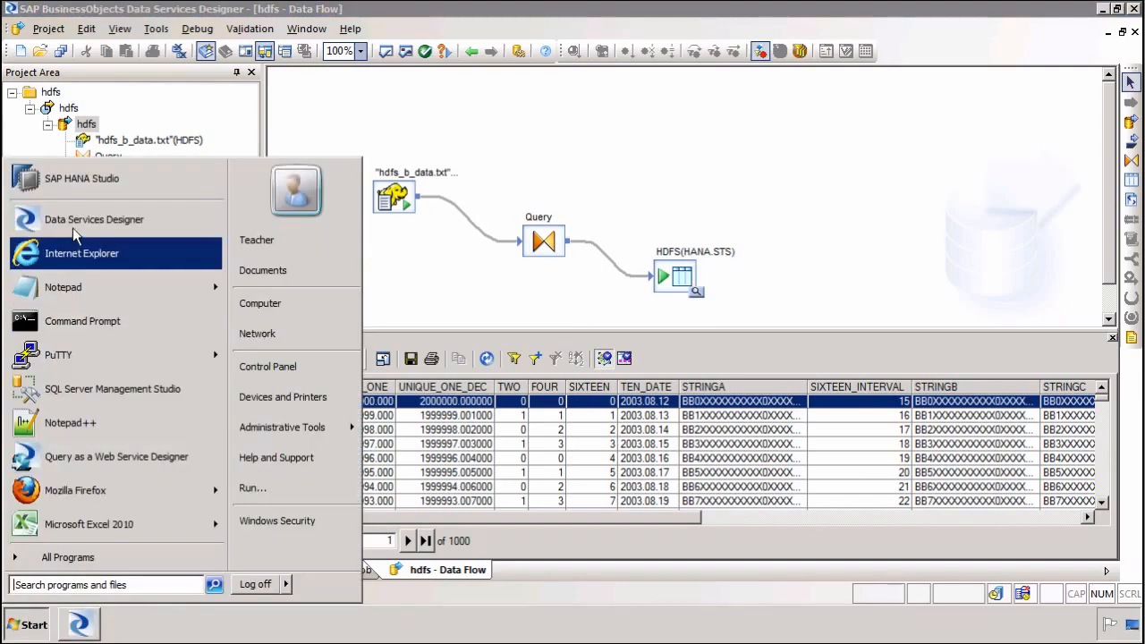
pyautogui.click(83, 180)
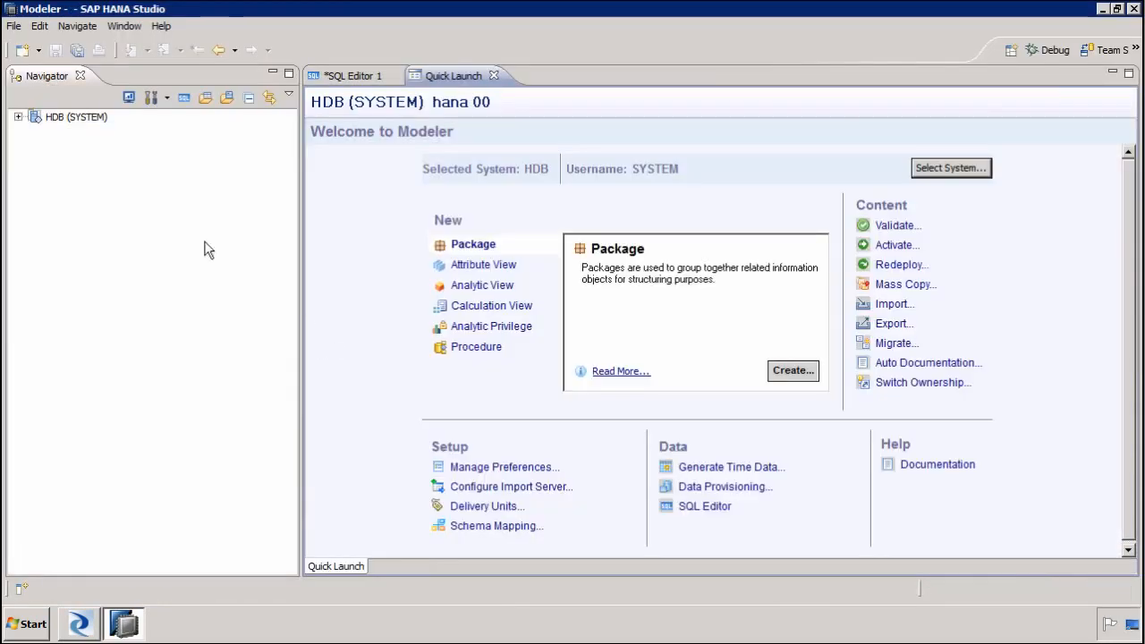
pyautogui.click(18, 116)
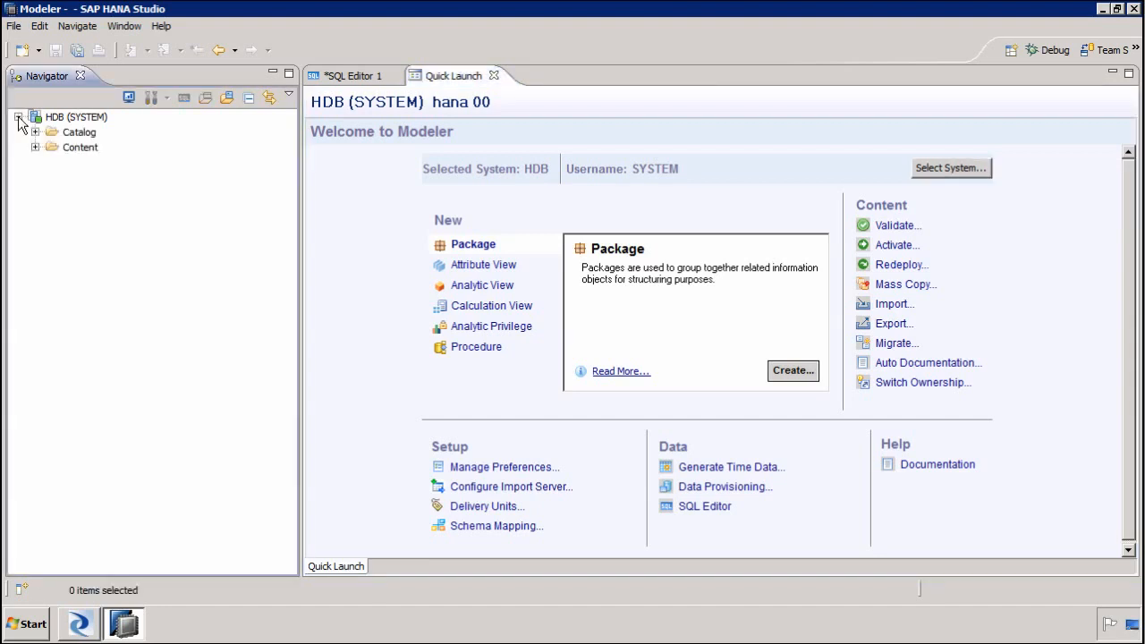
pyautogui.click(35, 133)
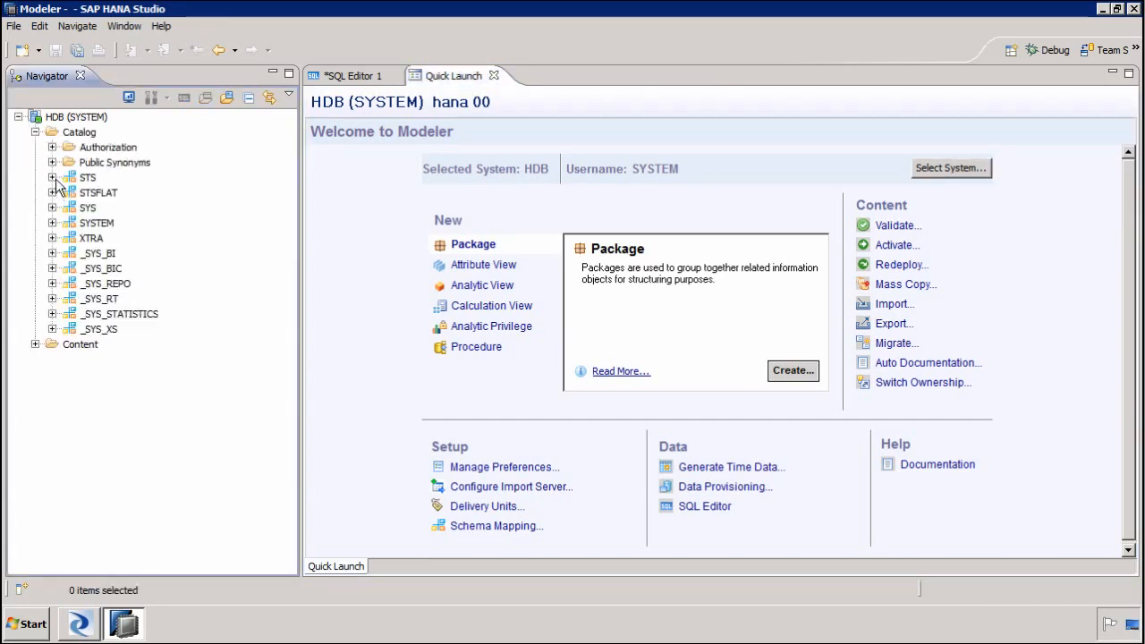
pyautogui.click(52, 177)
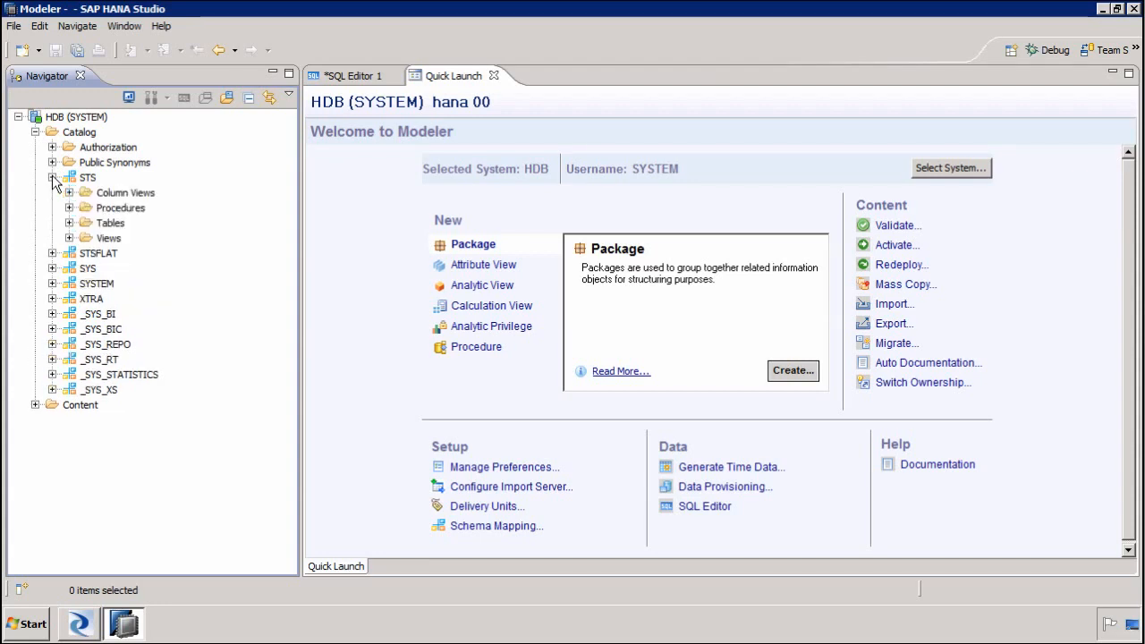
pyautogui.click(69, 222)
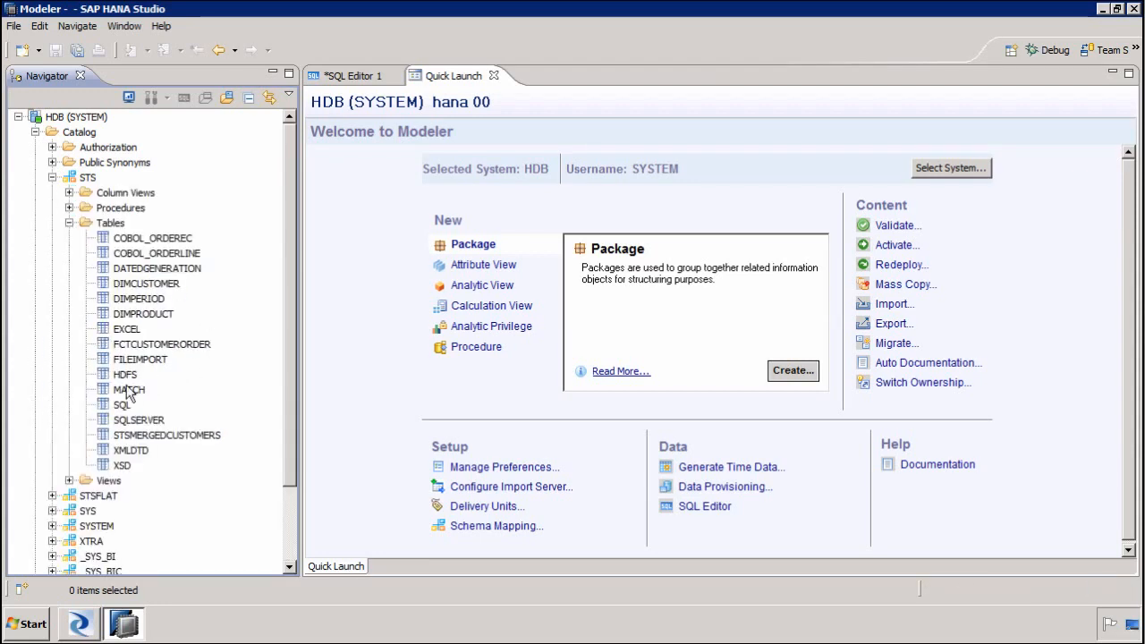
# Open the content of the HDFS table to view its loaded data
pyautogui.click(126, 376)
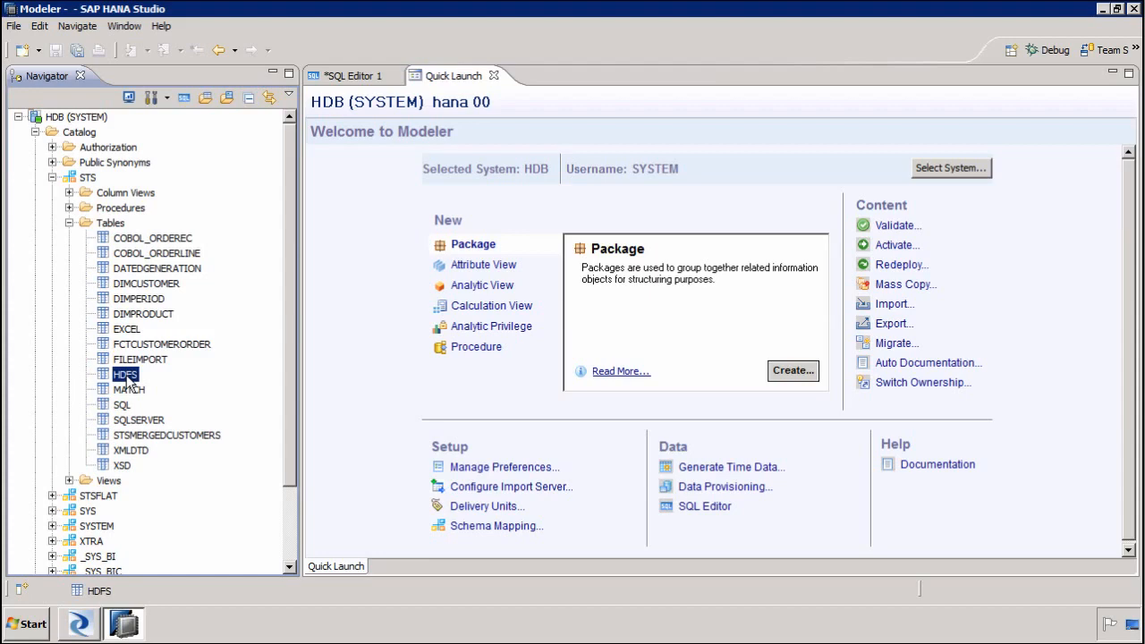
pyautogui.rightClick(127, 378)
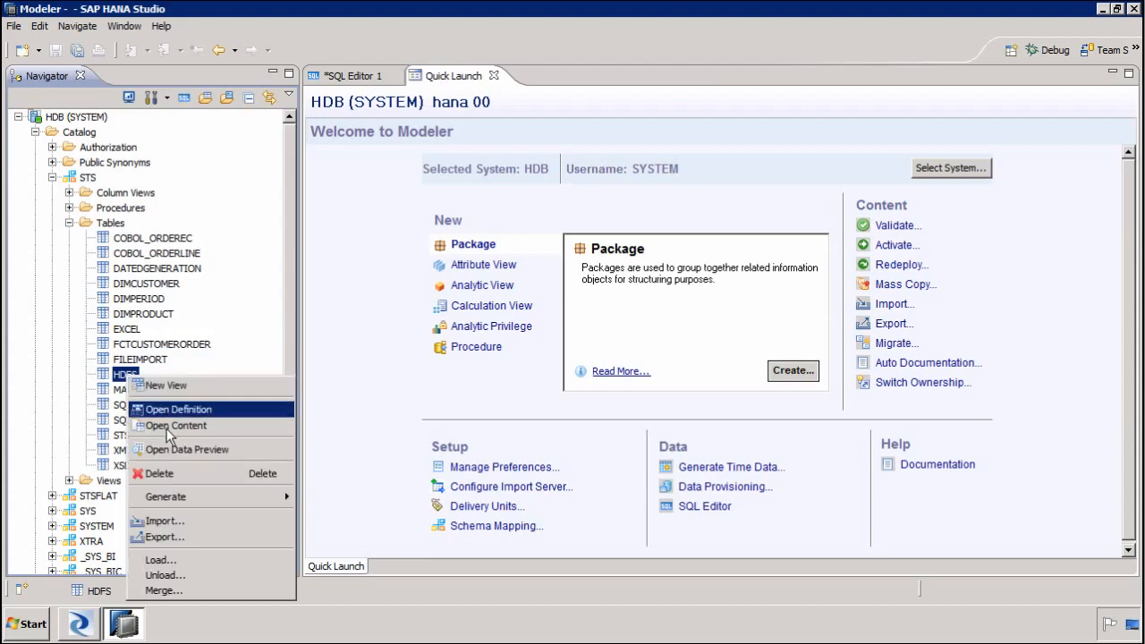
pyautogui.click(176, 449)
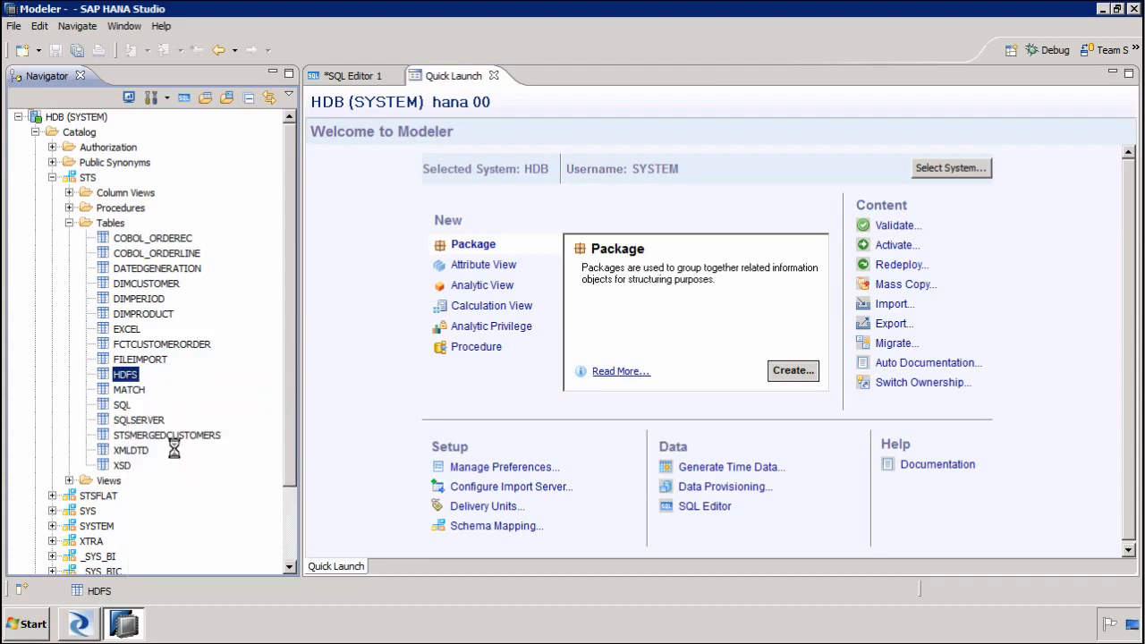